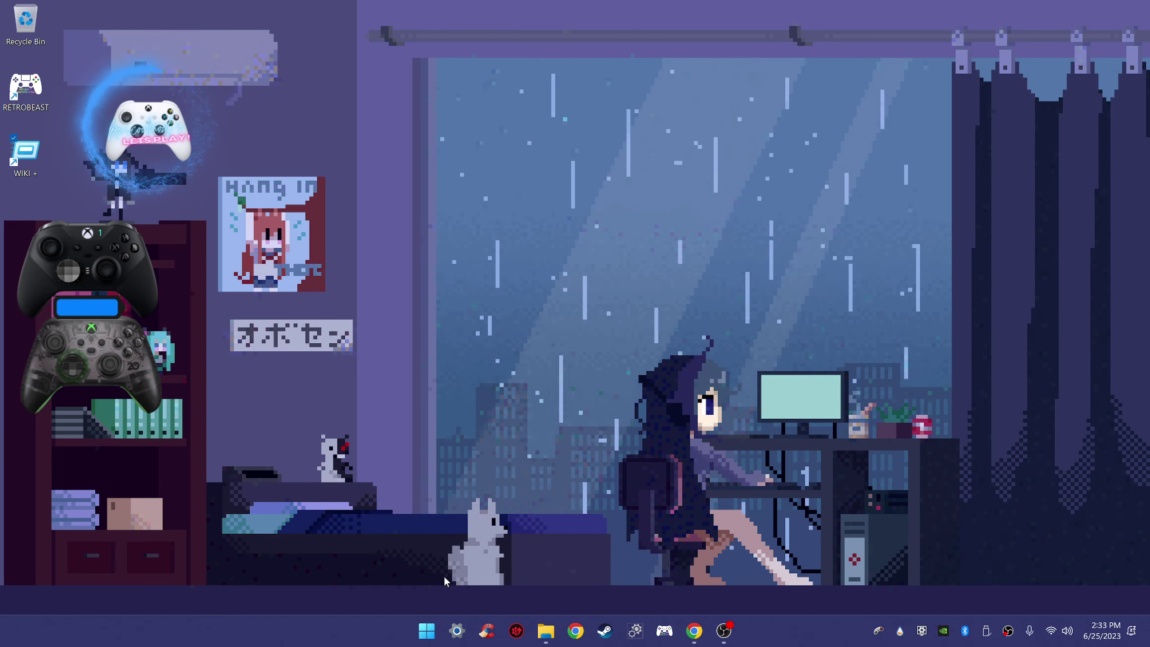
Open the Default apps page in the Windows app settings
right_click(426, 631)
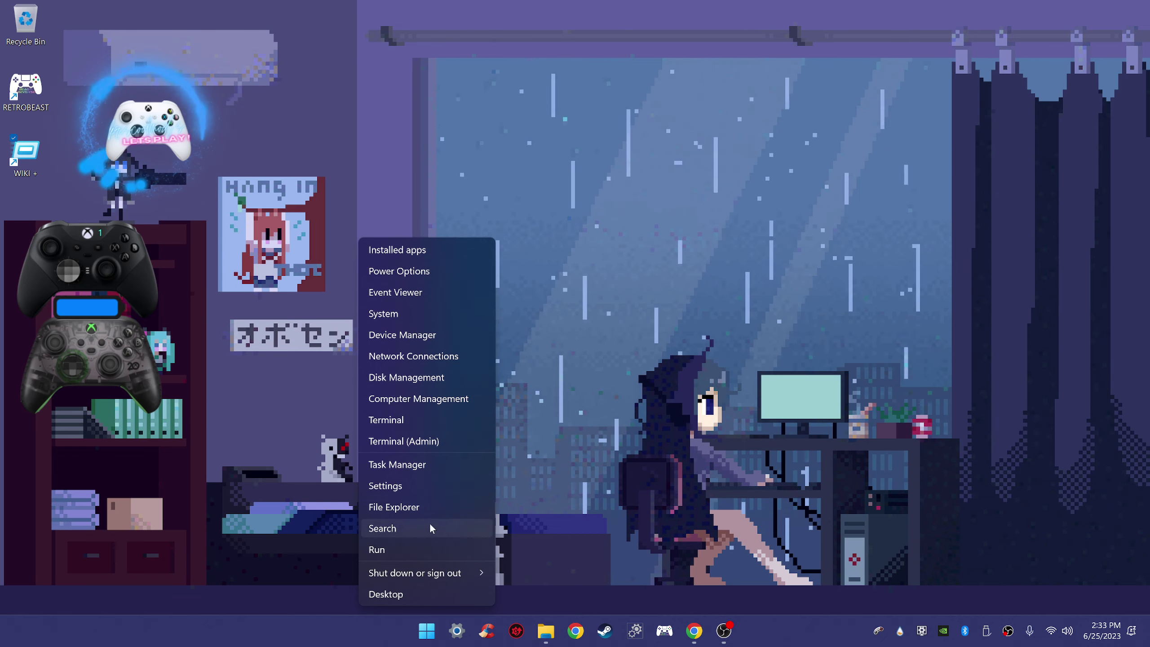
left_click(398, 484)
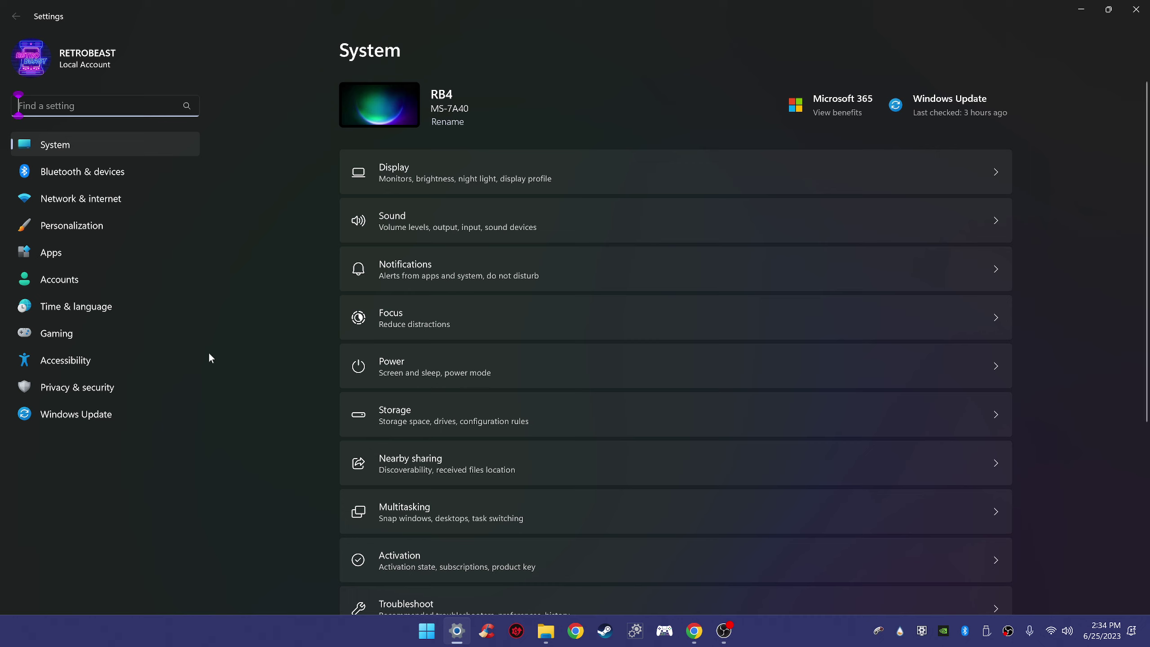
left_click(56, 252)
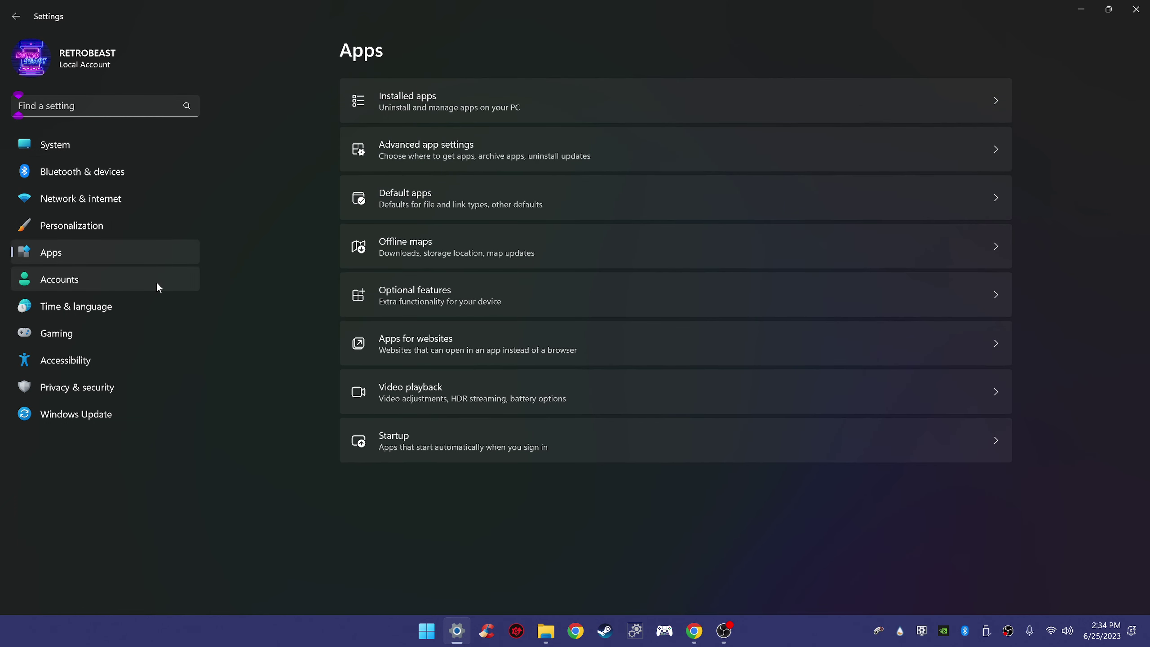
left_click(405, 196)
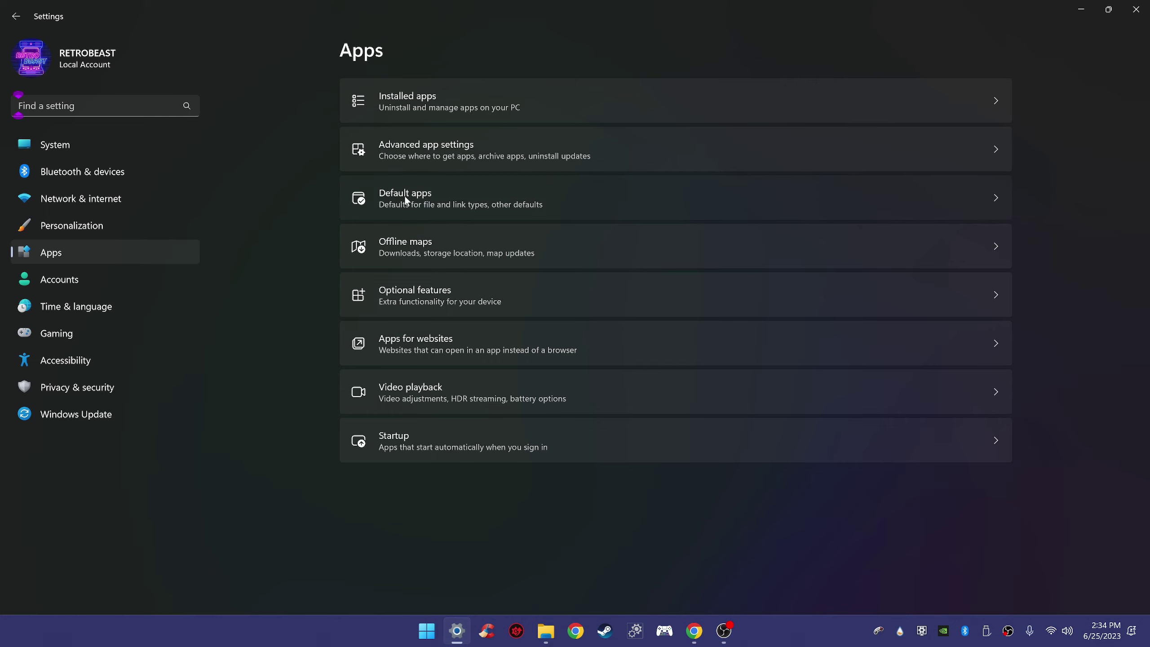
Find VLC media player among the default apps and open its file type associations
scroll(450, 323, "down", 10)
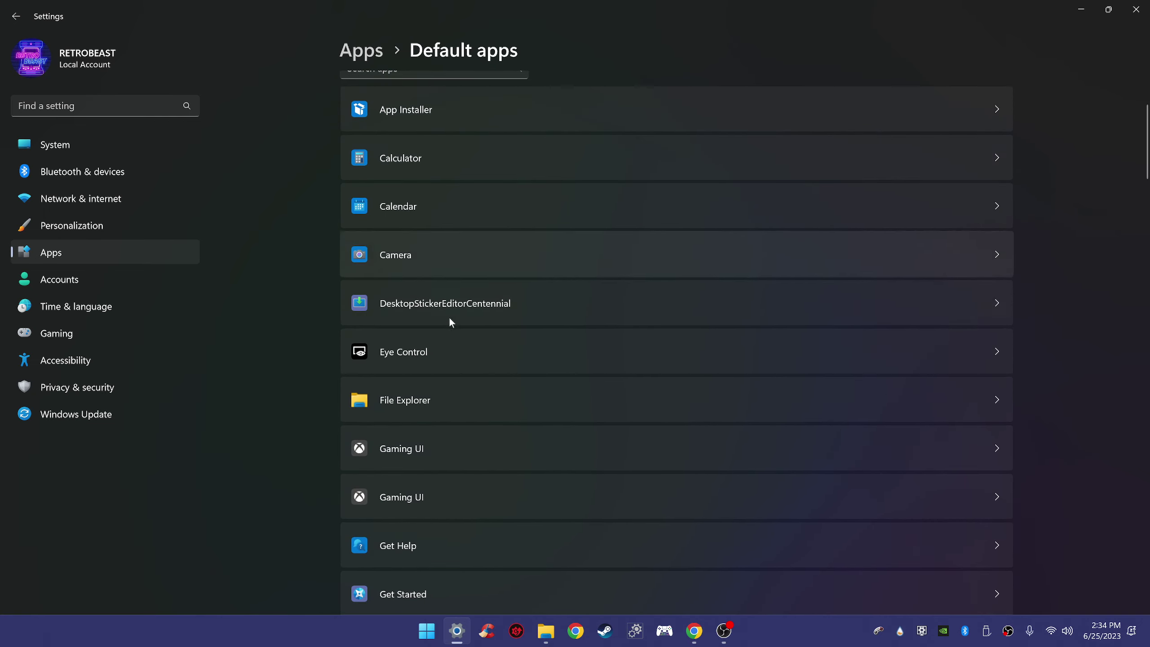
scroll(455, 315, "down", 10)
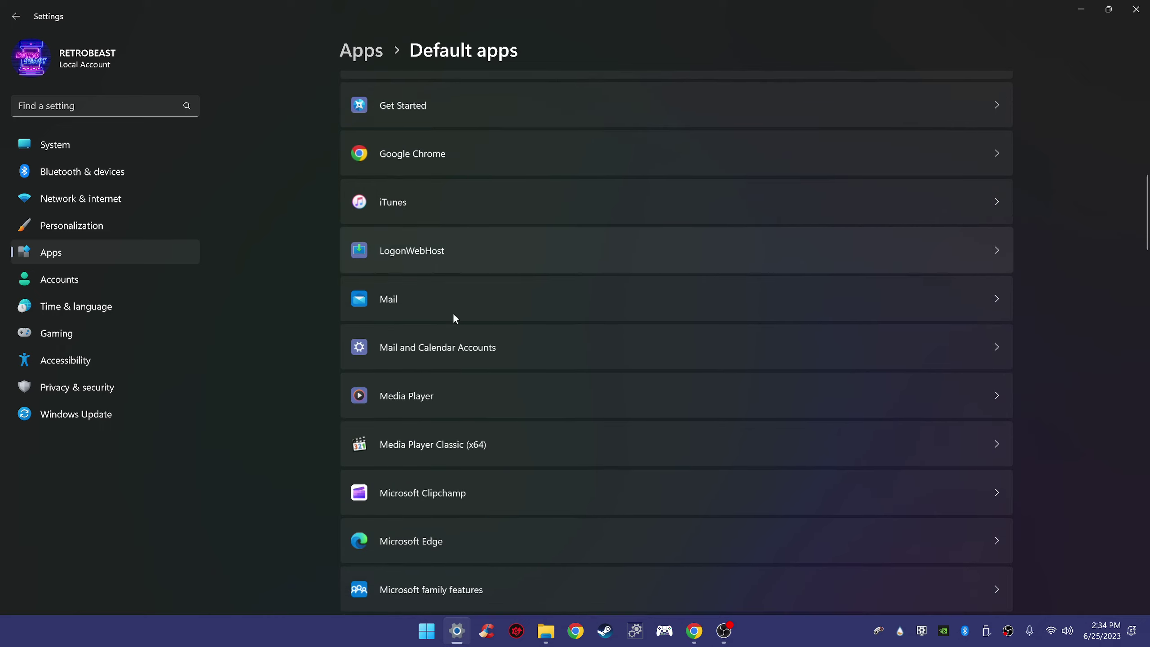
scroll(455, 319, "down", 3)
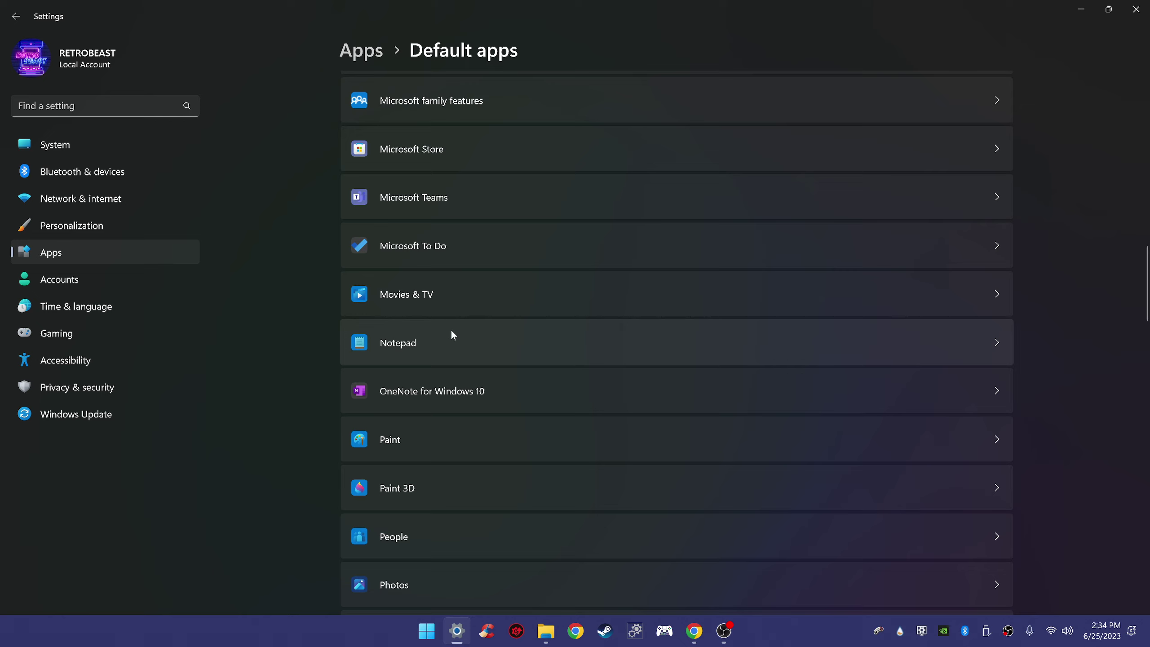
scroll(453, 336, "down", 3)
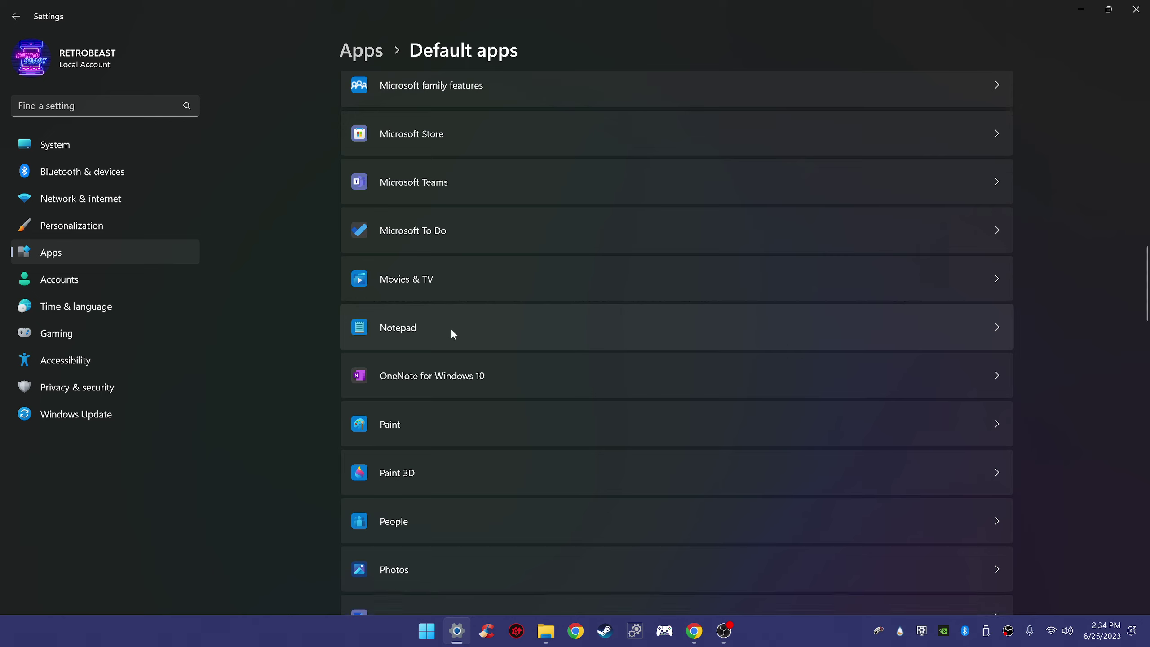
scroll(454, 335, "down", 9)
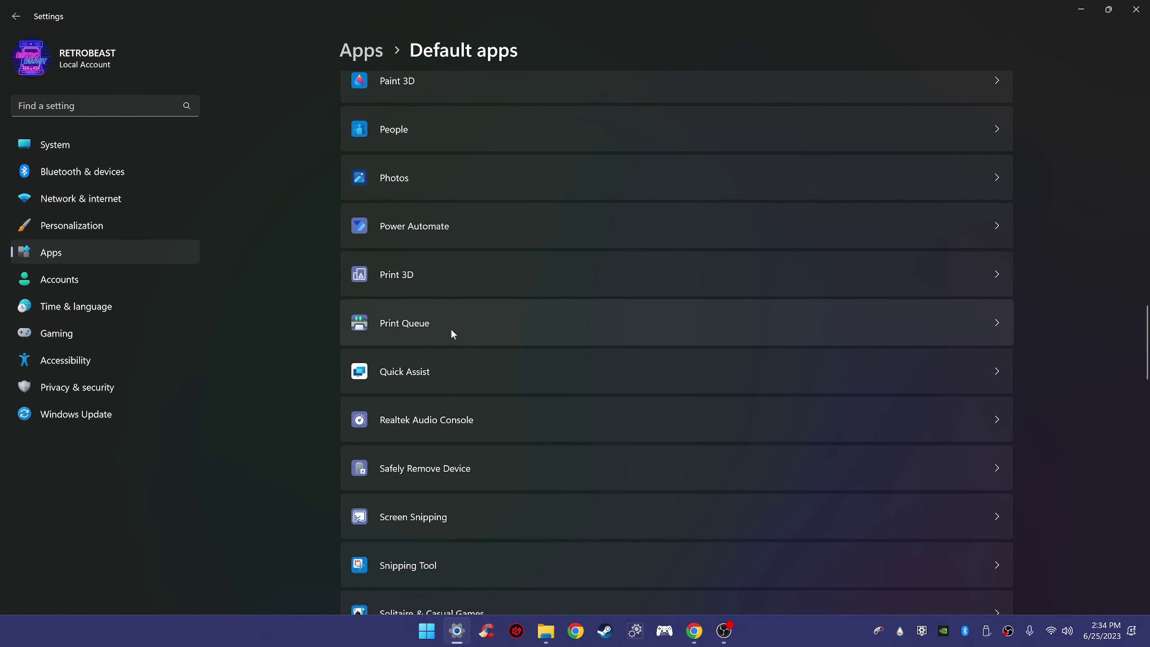
scroll(452, 333, "down", 5)
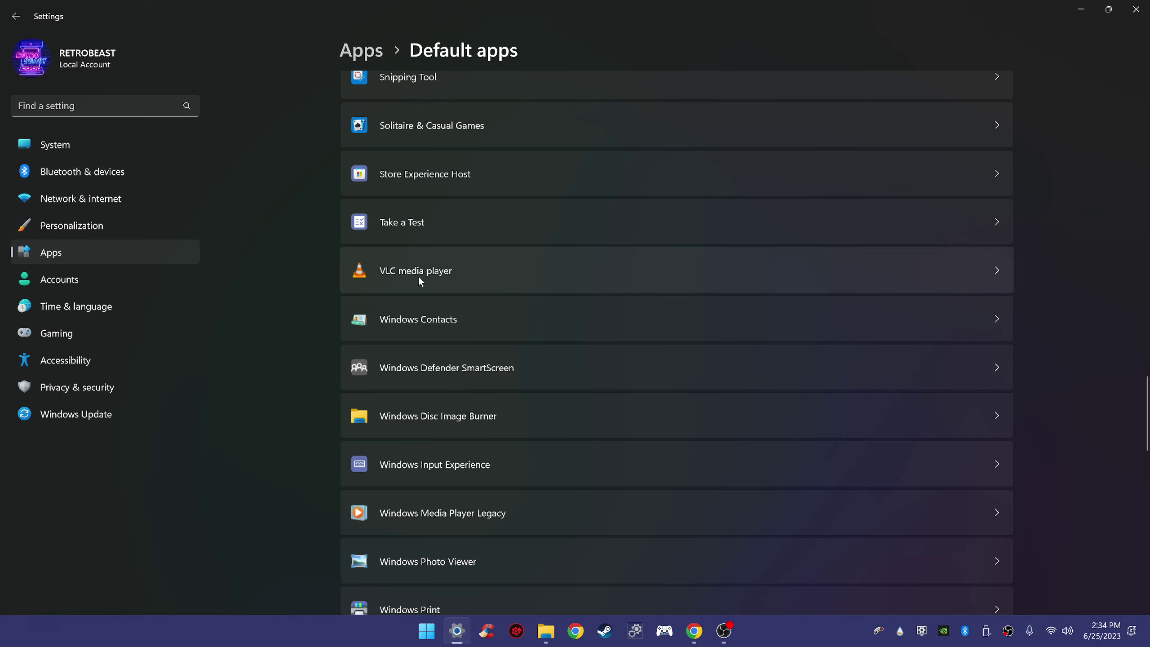
left_click(438, 279)
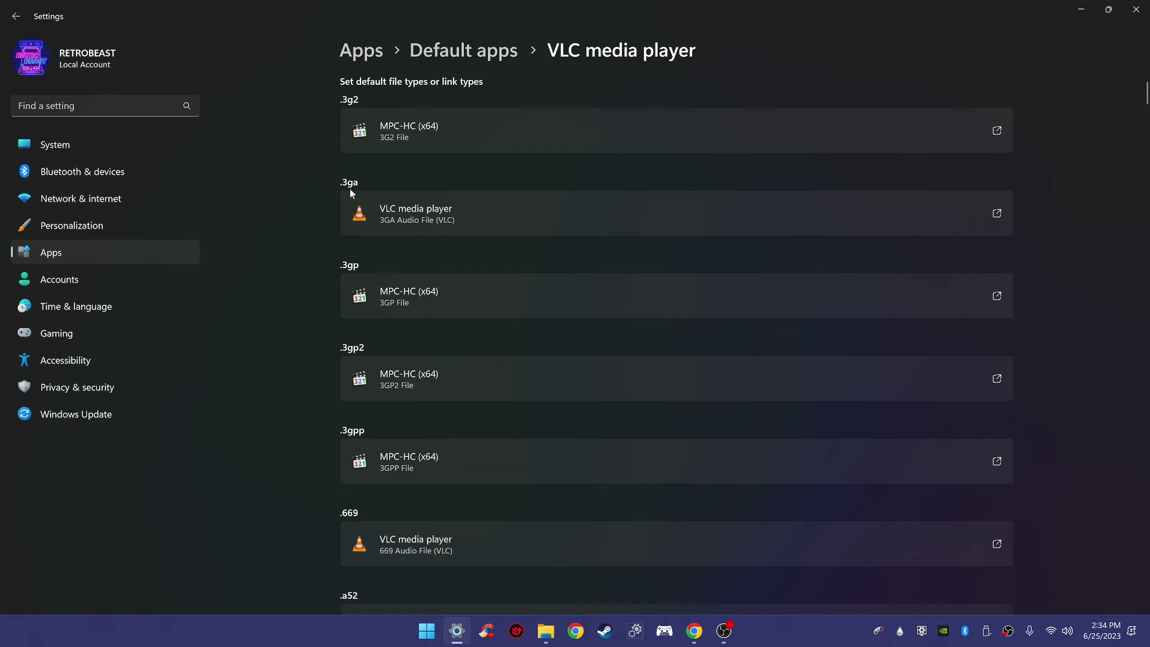
Review which default app is assigned to each VLC-supported file type, from .3g2 through .mp4
scroll(348, 334, "down", 10)
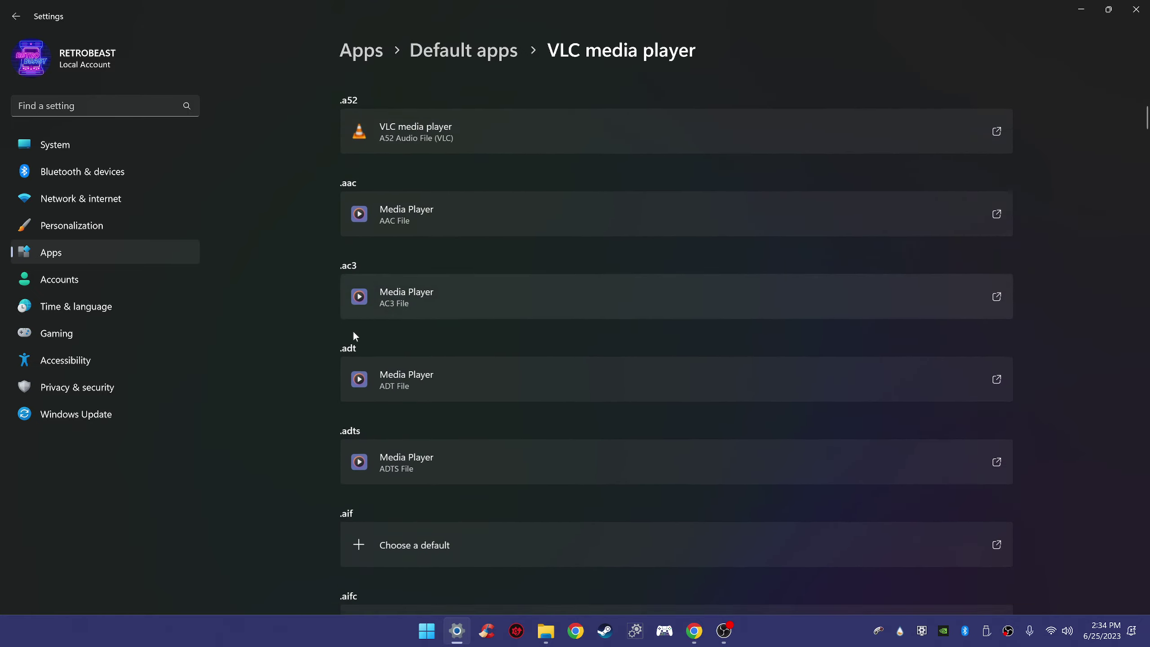
scroll(353, 334, "down", 10)
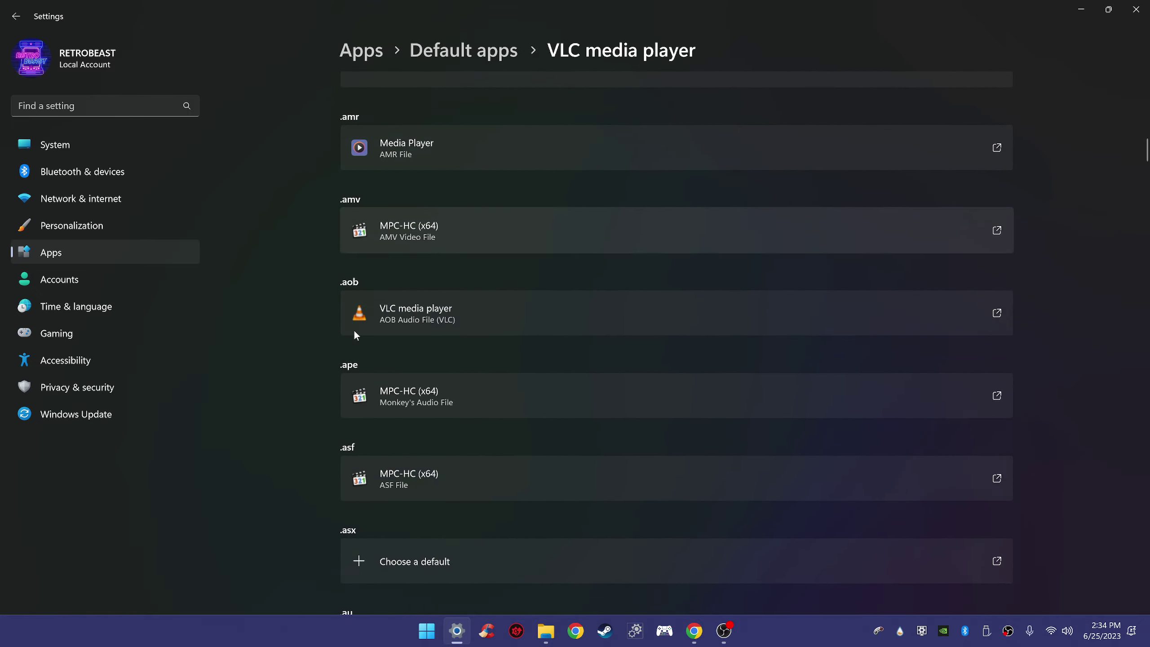
scroll(355, 332, "down", 10)
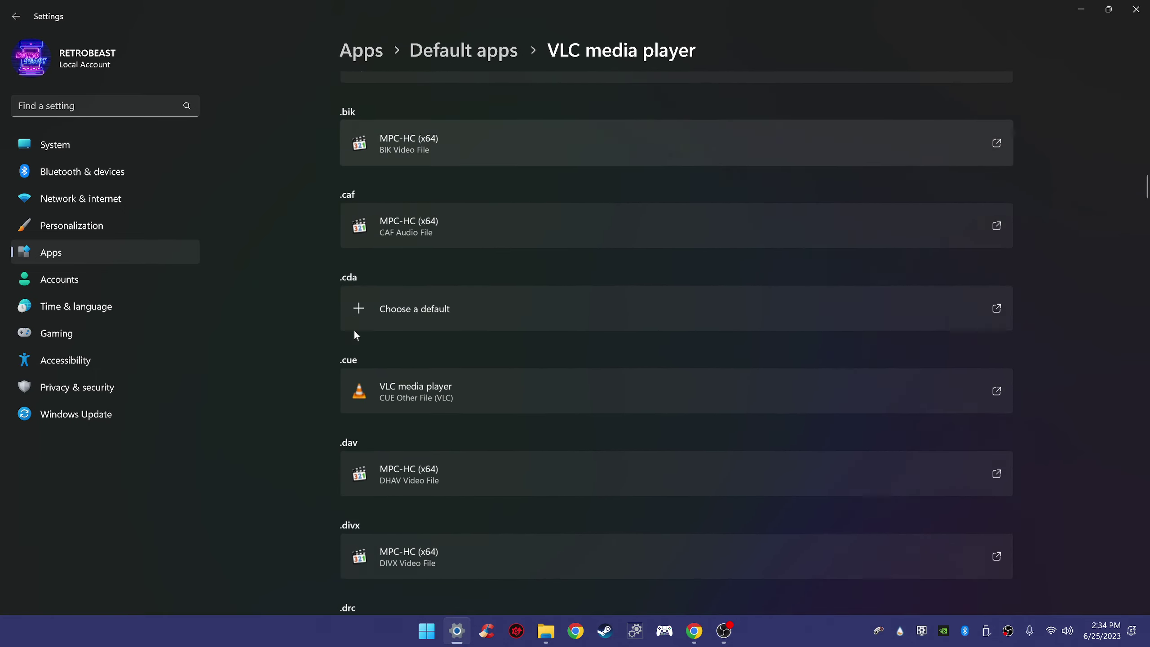
scroll(355, 334, "down", 10)
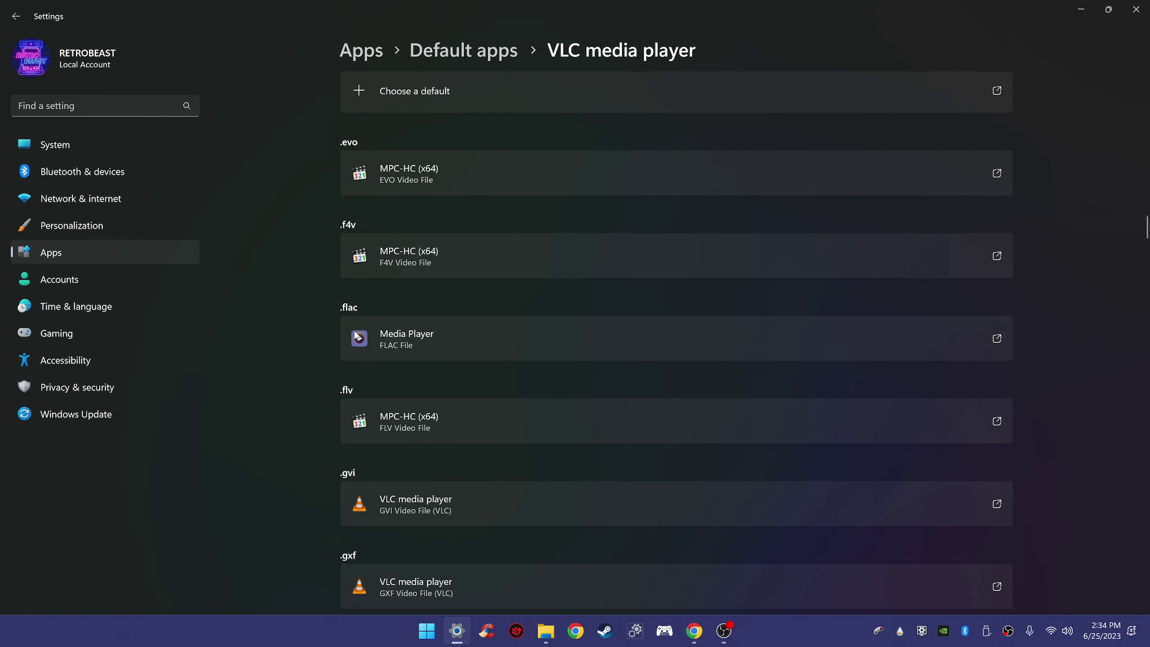
scroll(355, 336, "down", 10)
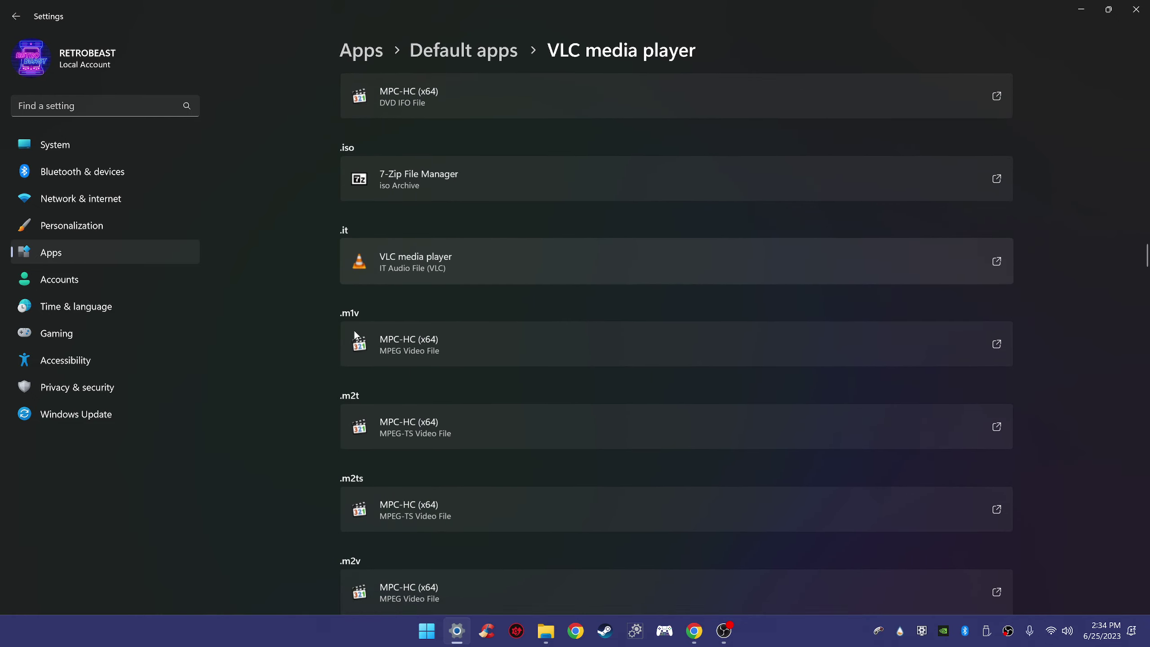
scroll(354, 332, "down", 2)
scroll(354, 329, "up", 5)
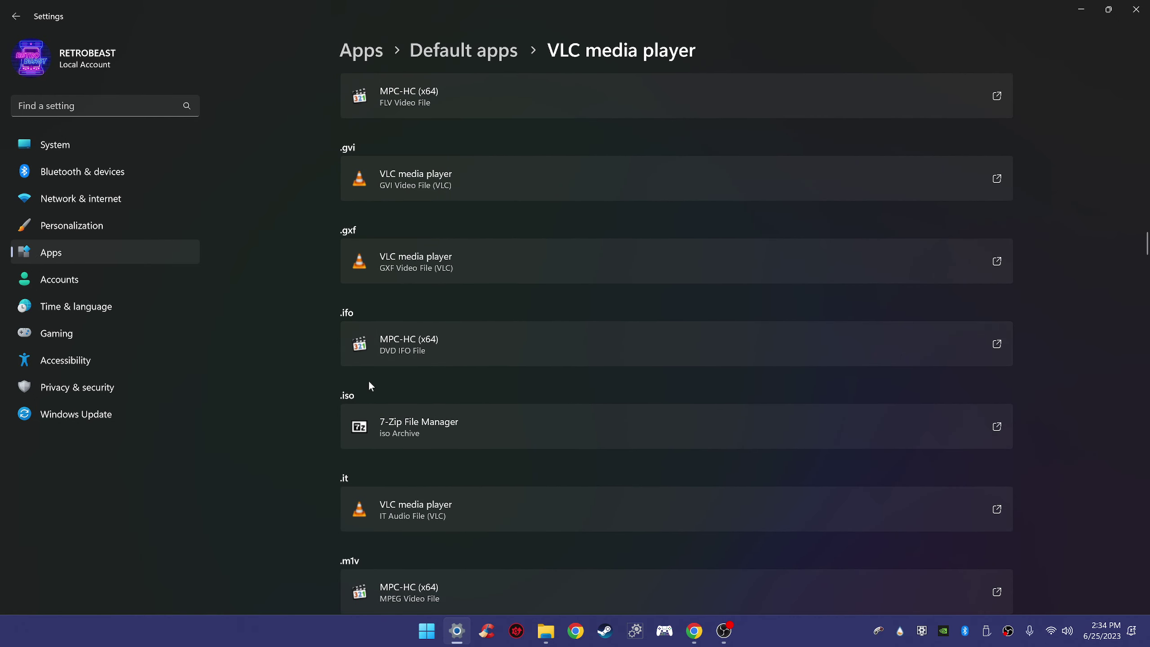
scroll(369, 385, "down", 2)
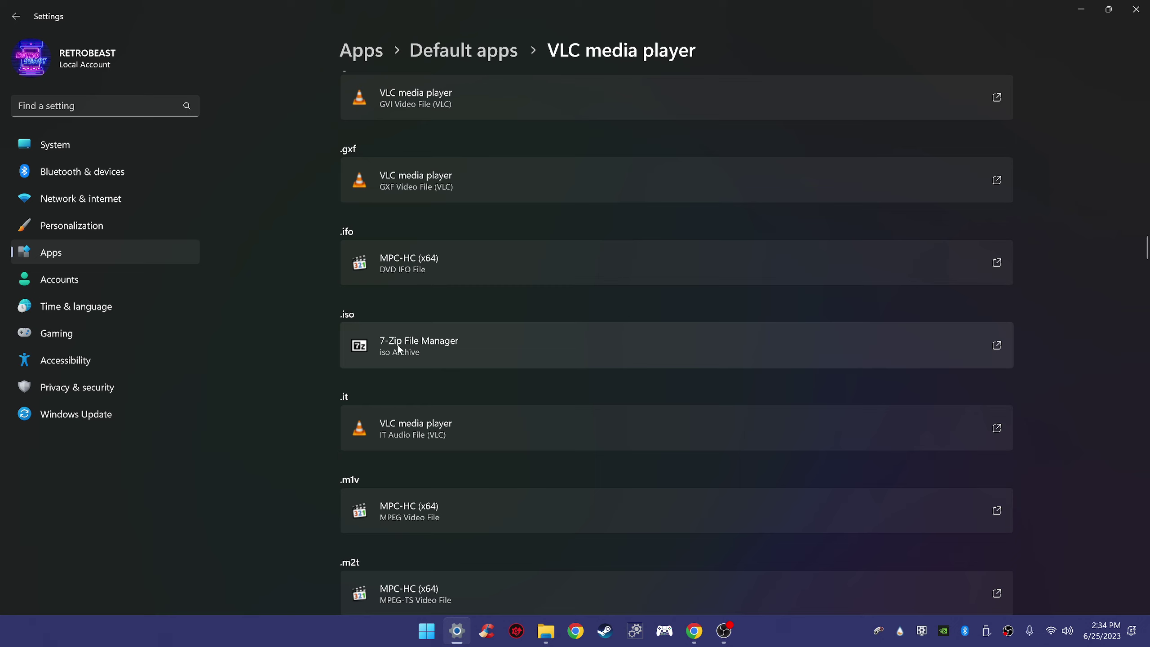
scroll(398, 345, "down", 2)
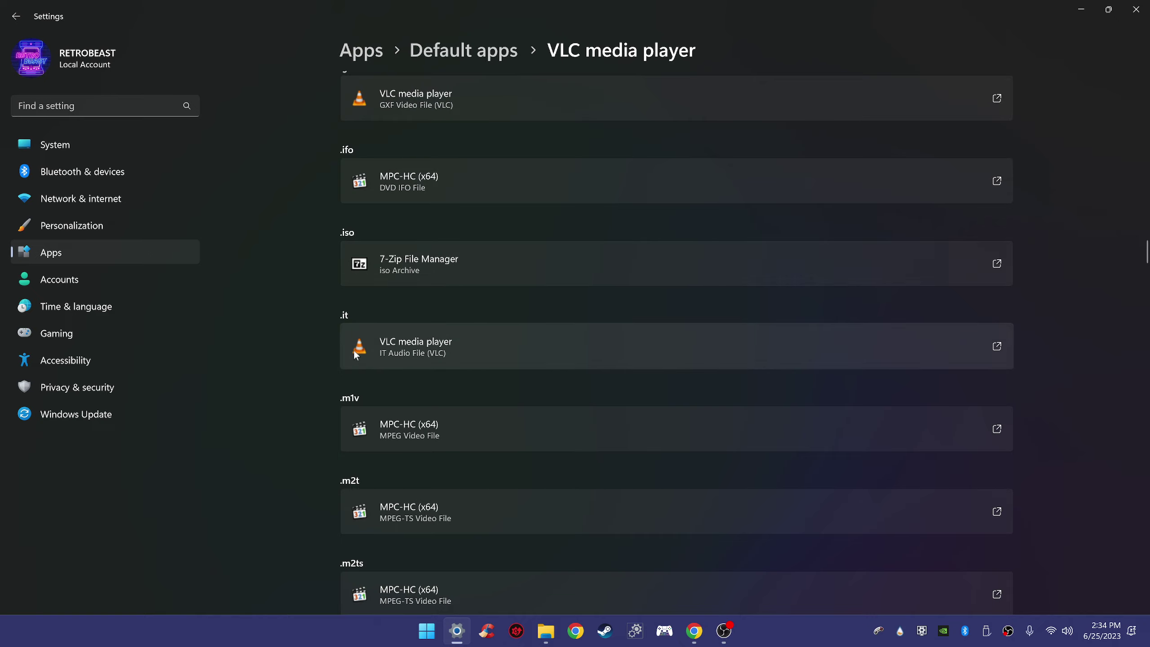
scroll(361, 354, "down", 15)
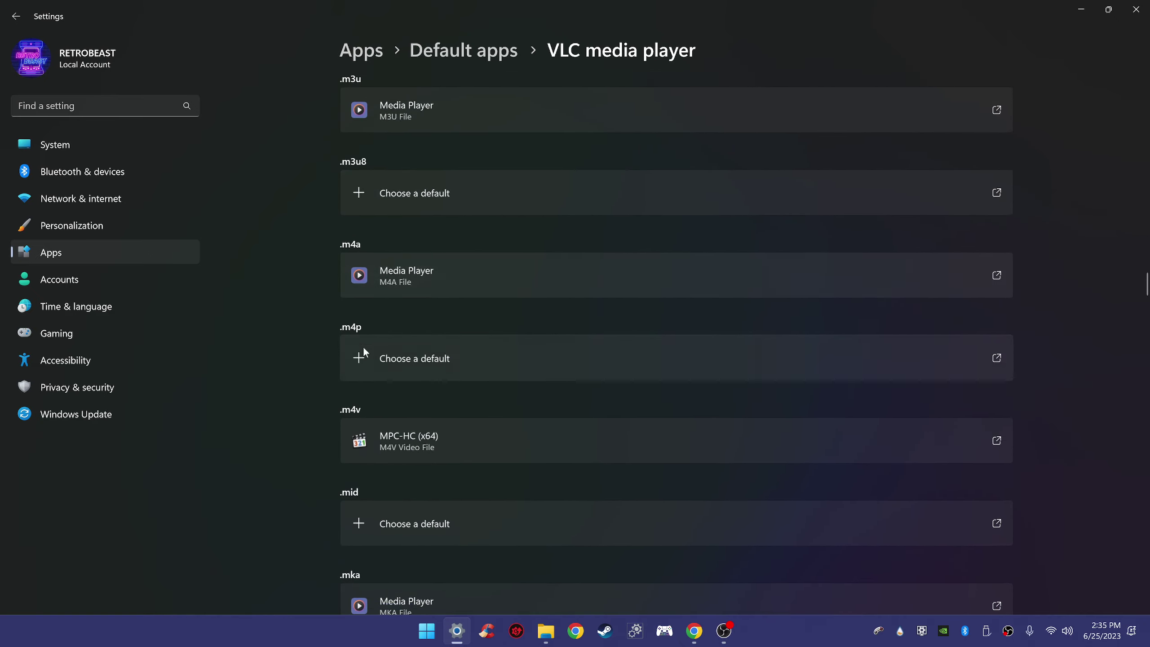
scroll(363, 352, "down", 10)
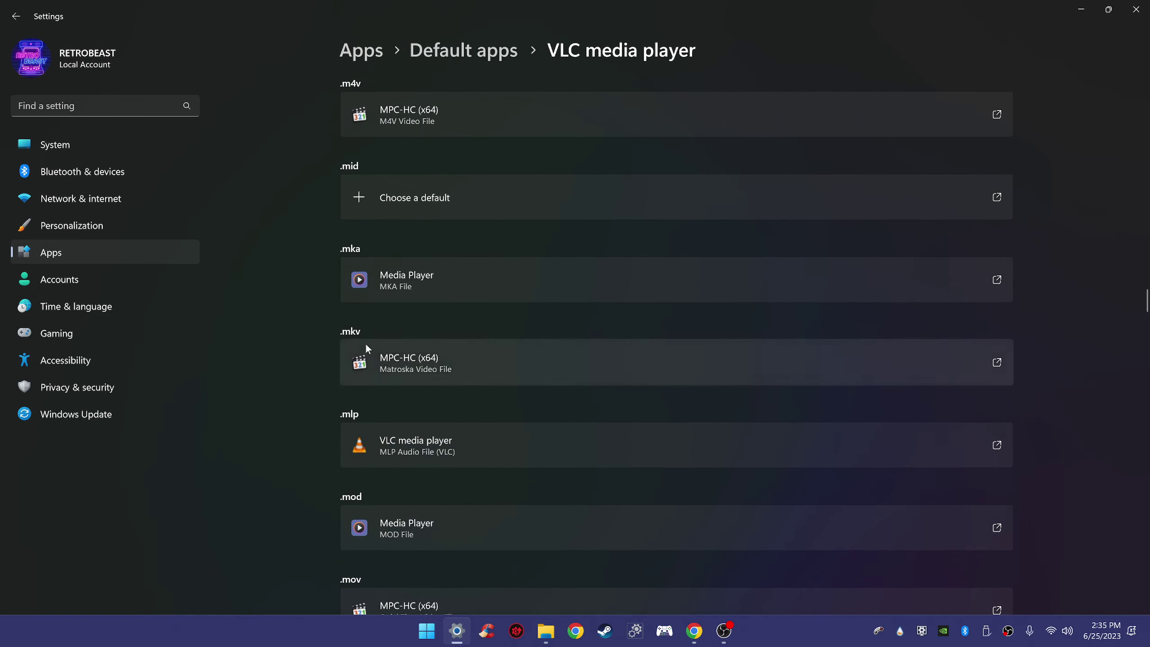
scroll(370, 340, "down", 5)
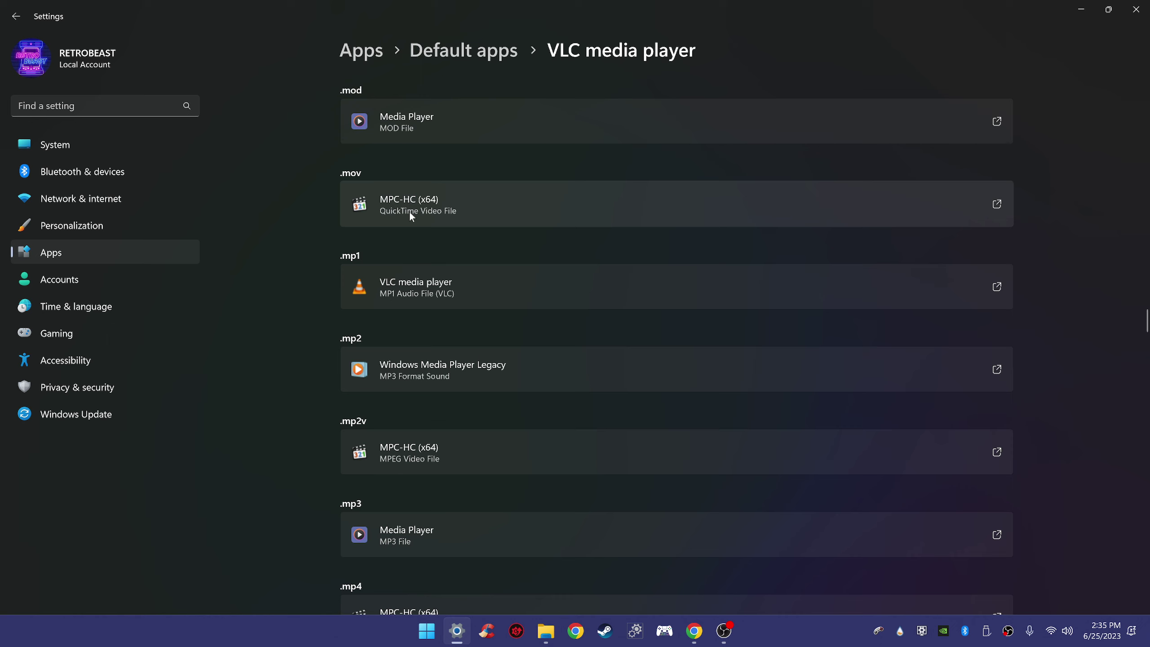
scroll(409, 216, "down", 2)
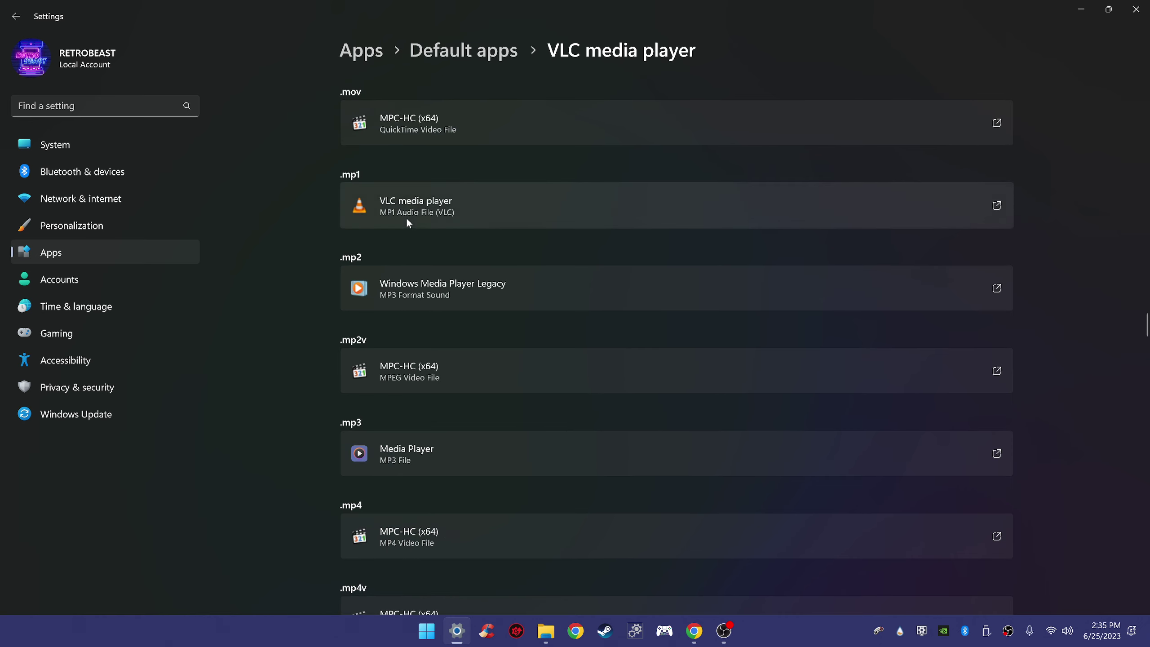
scroll(412, 252, "down", 4)
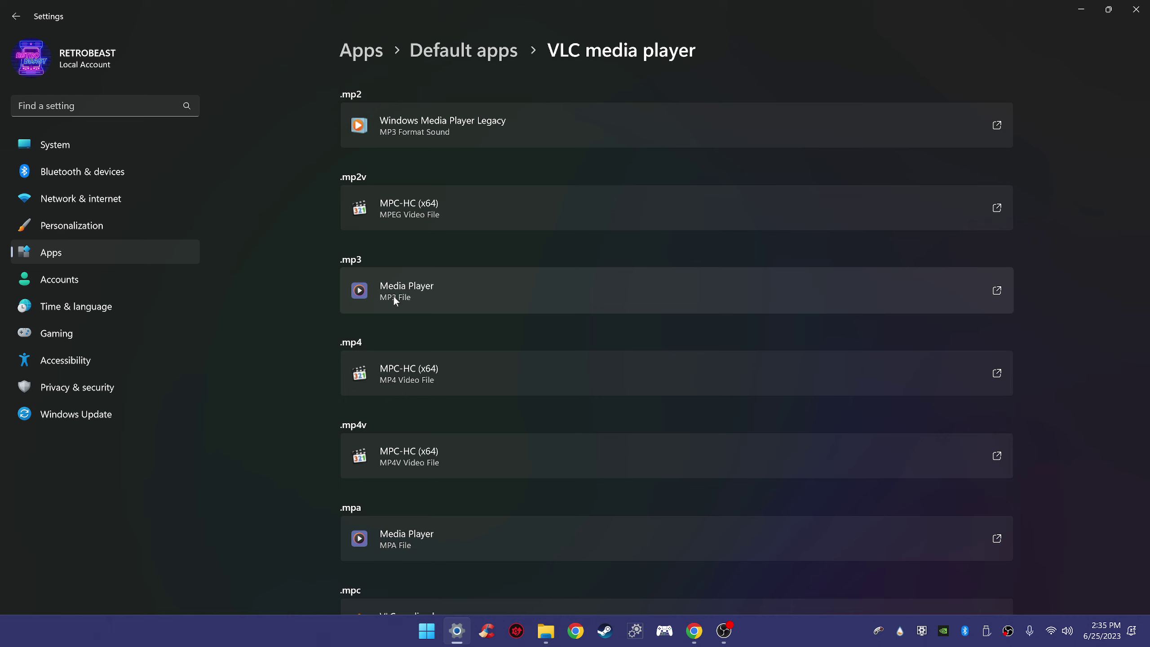
scroll(394, 299, "down", 2)
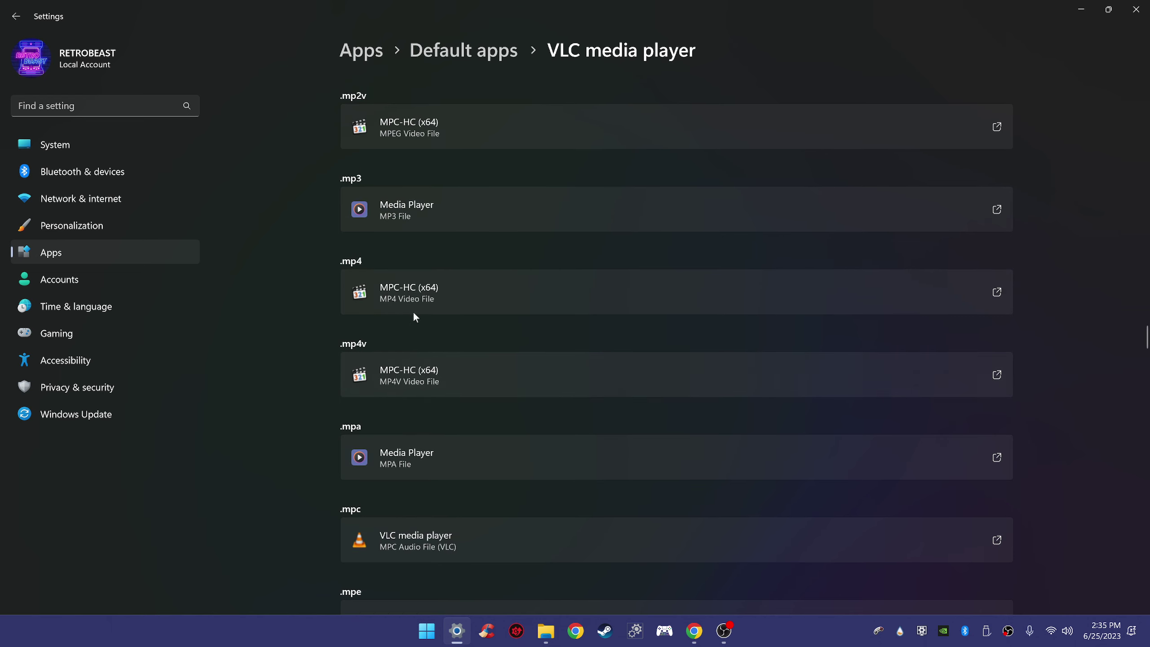
Examine the apps offered as the default for .mp4 files and dismiss the selection without choosing one
left_click(669, 300)
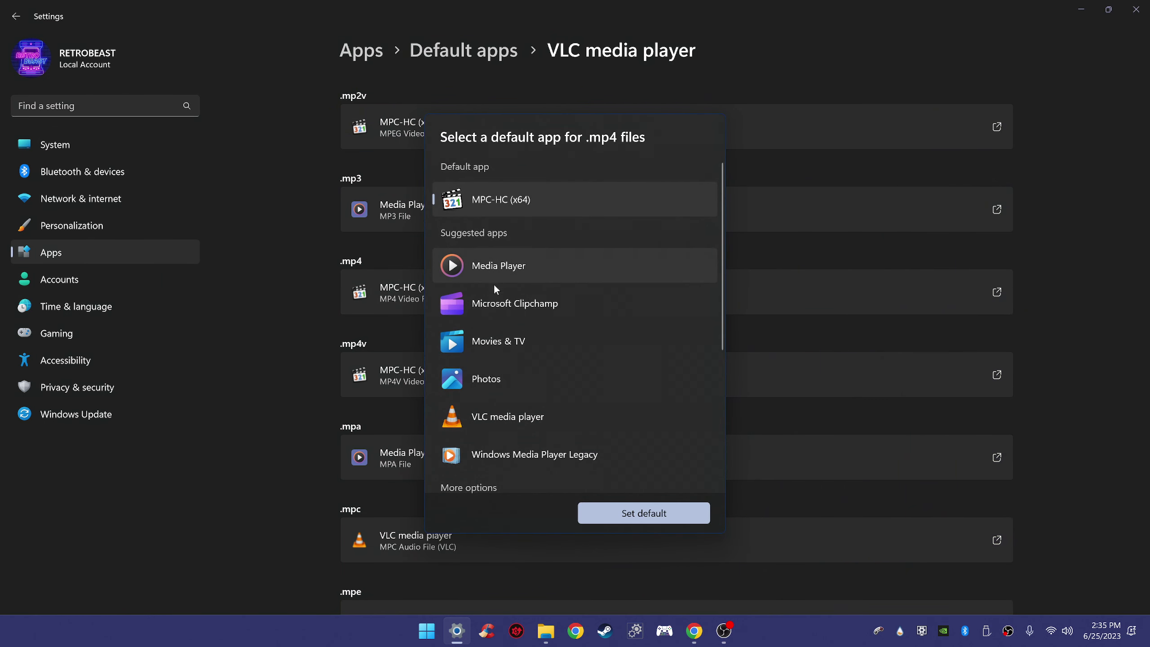
scroll(503, 462, "down", 4)
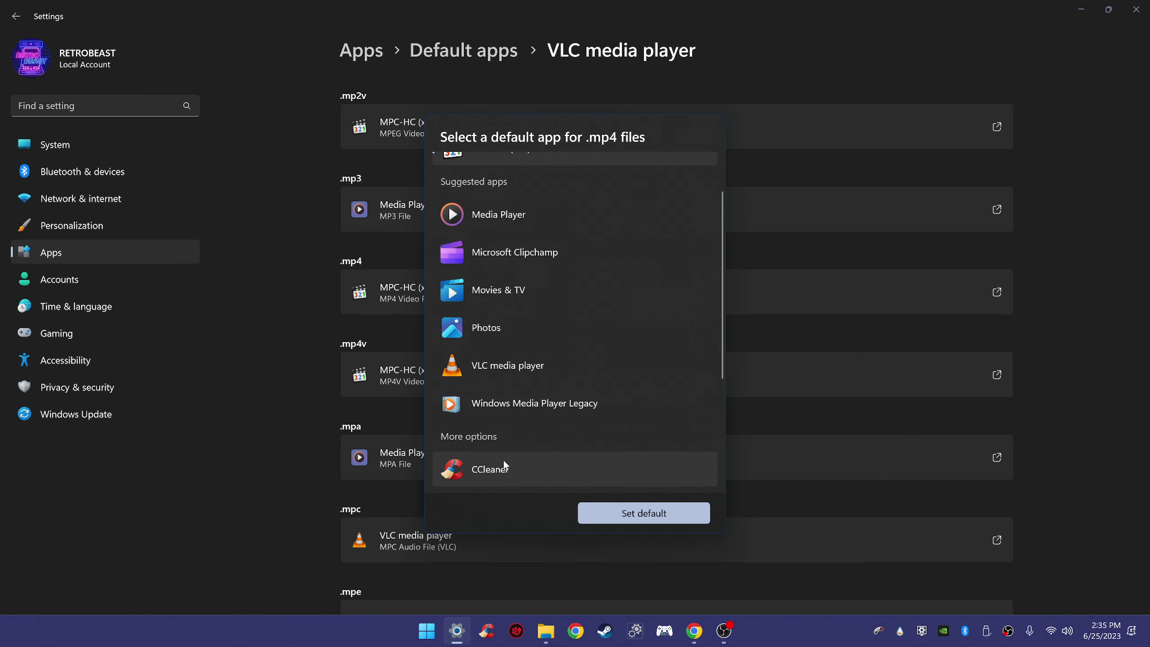
scroll(505, 459, "up", 4)
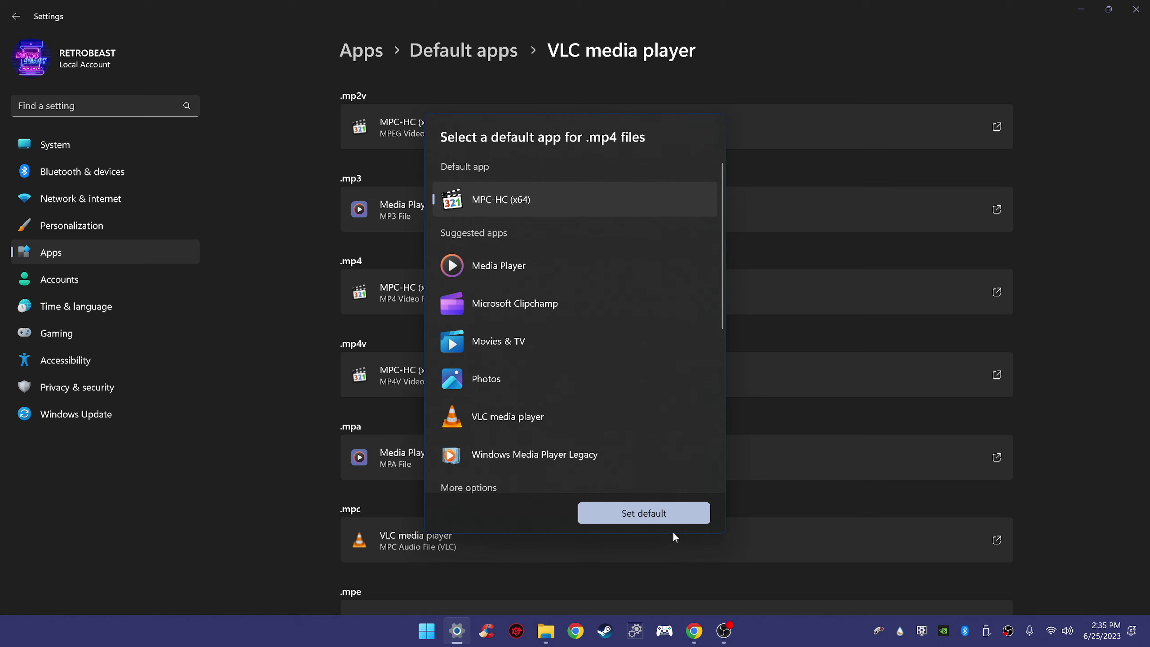
left_click(234, 389)
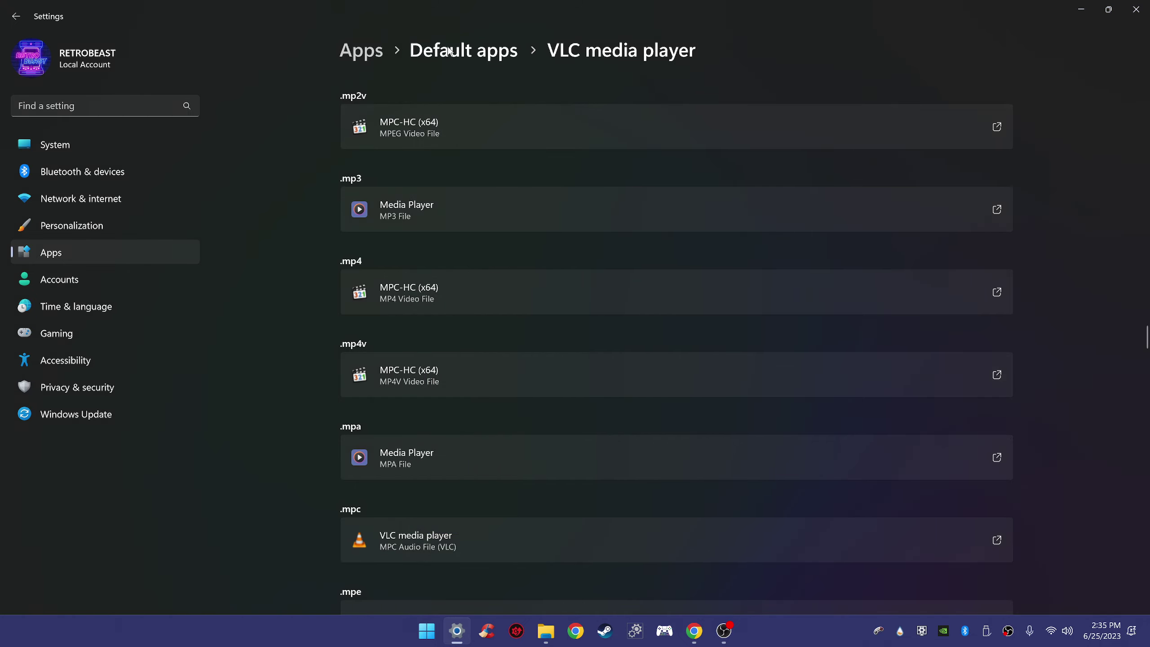
Review the default app assignments of the remaining VLC file types, from around .mkv through .wsz
scroll(515, 370, "up", 15)
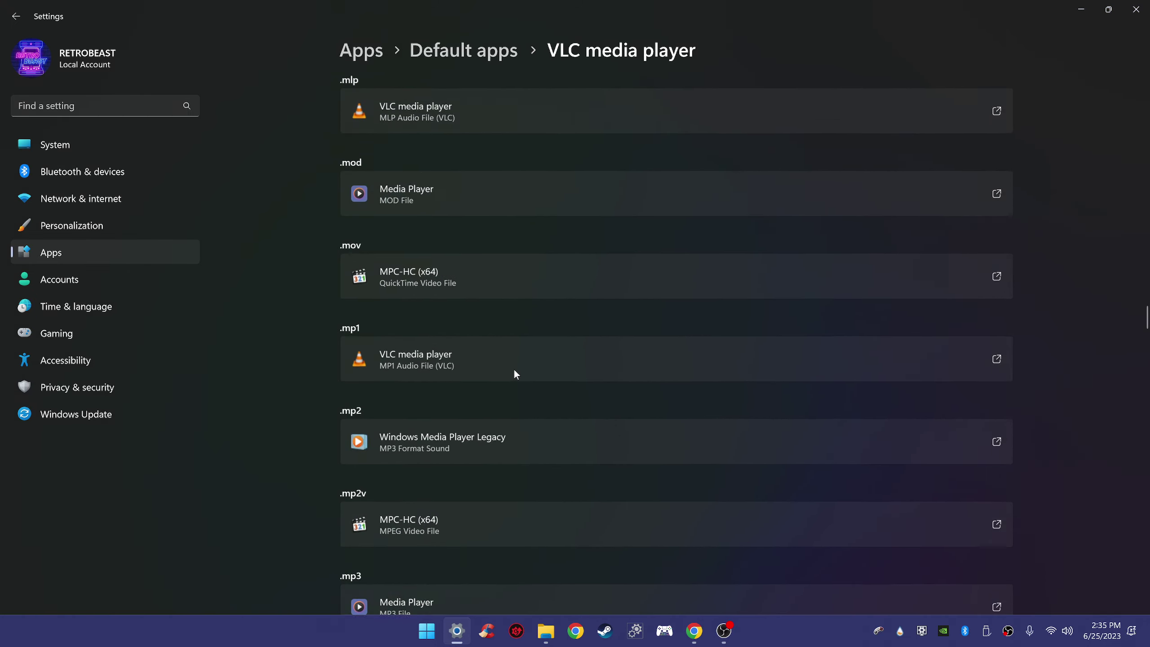
scroll(517, 368, "down", 15)
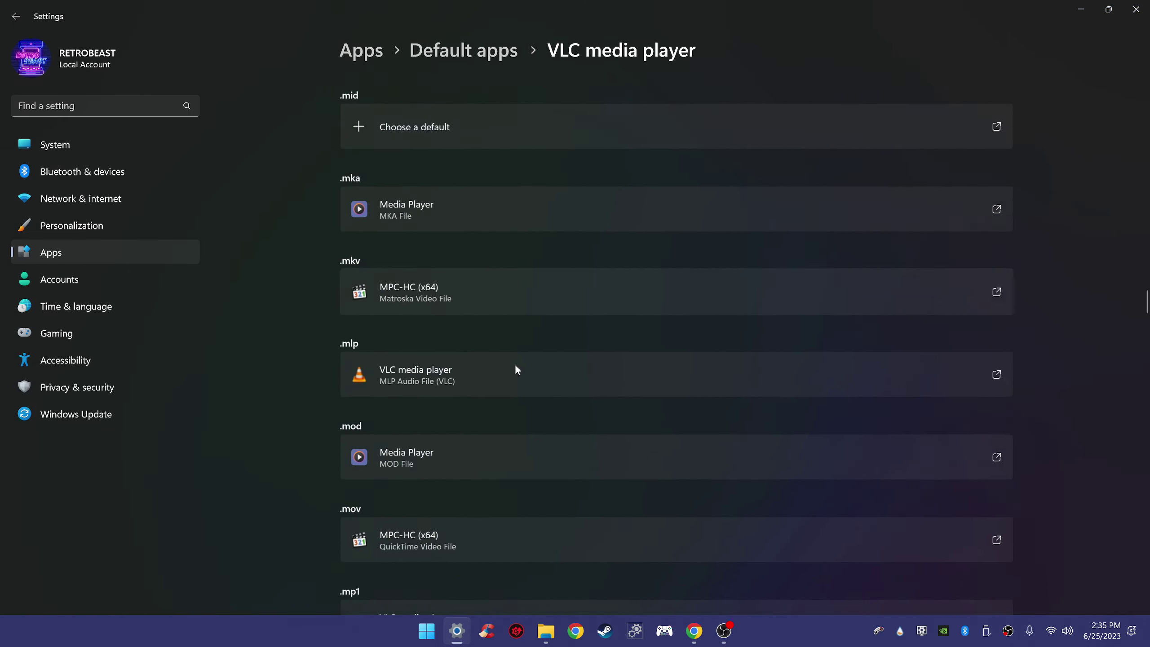
scroll(516, 366, "down", 15)
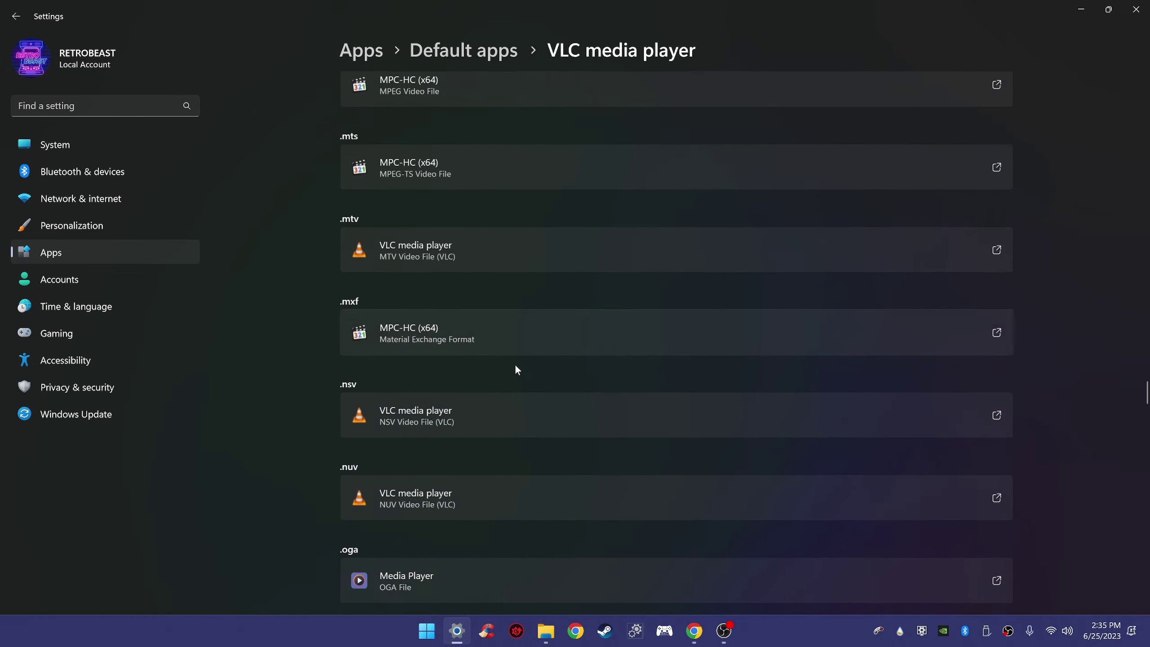
scroll(514, 370, "down", 15)
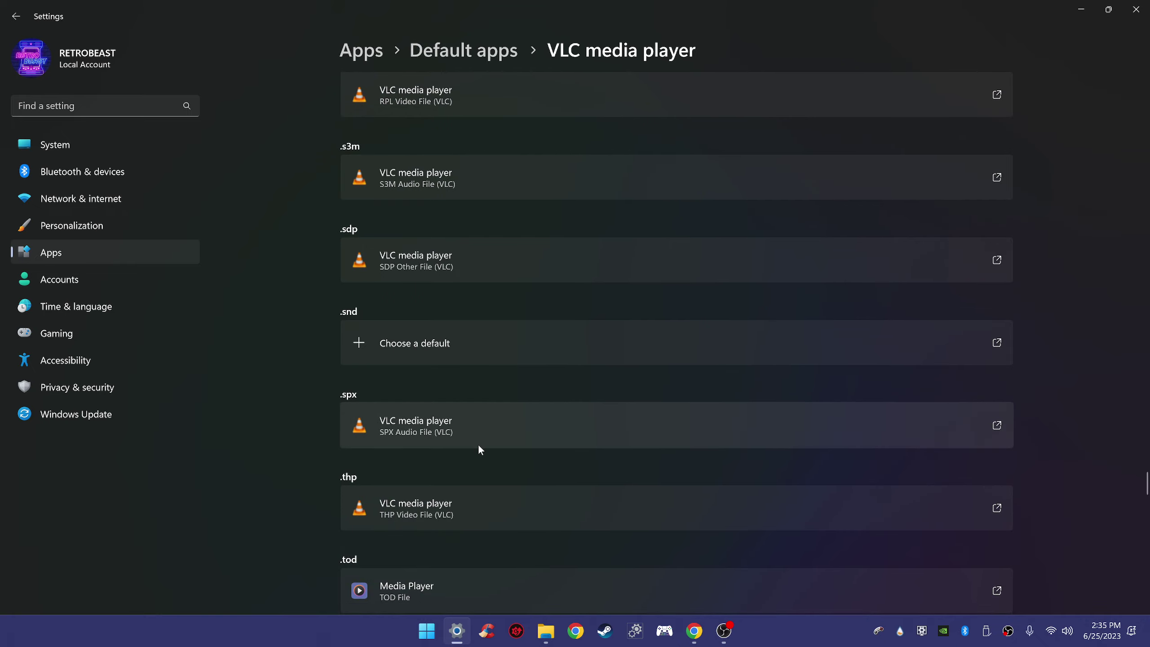
scroll(479, 444, "down", 3)
scroll(478, 444, "up", 4)
scroll(478, 444, "down", 7)
scroll(478, 444, "down", 15)
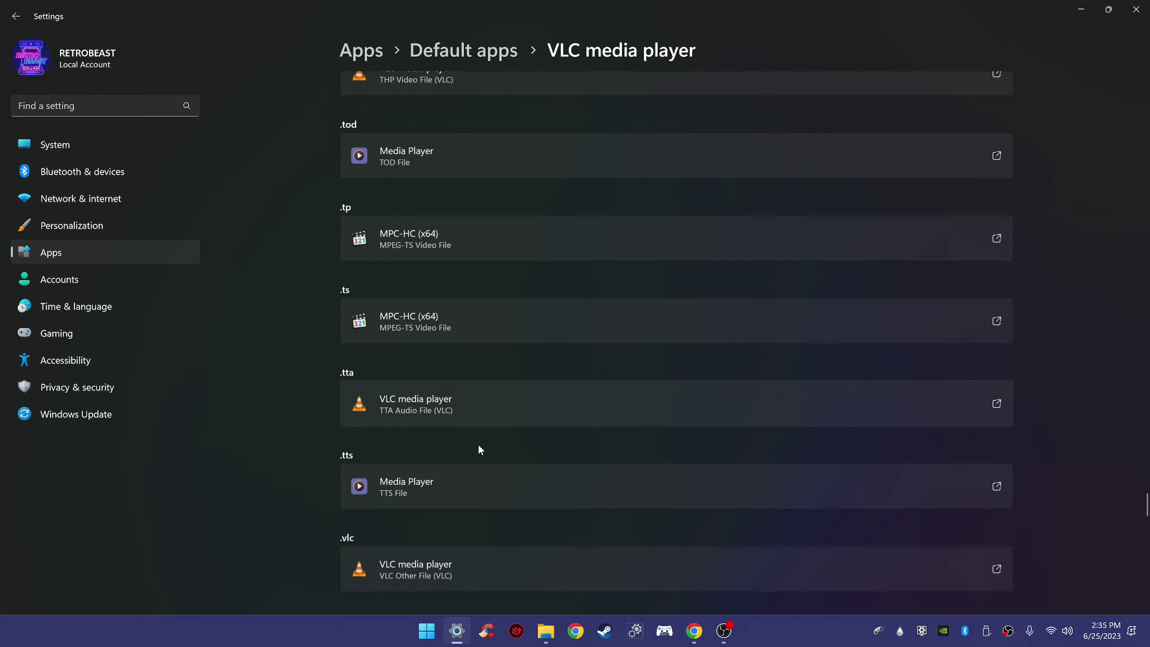
scroll(478, 444, "down", 5)
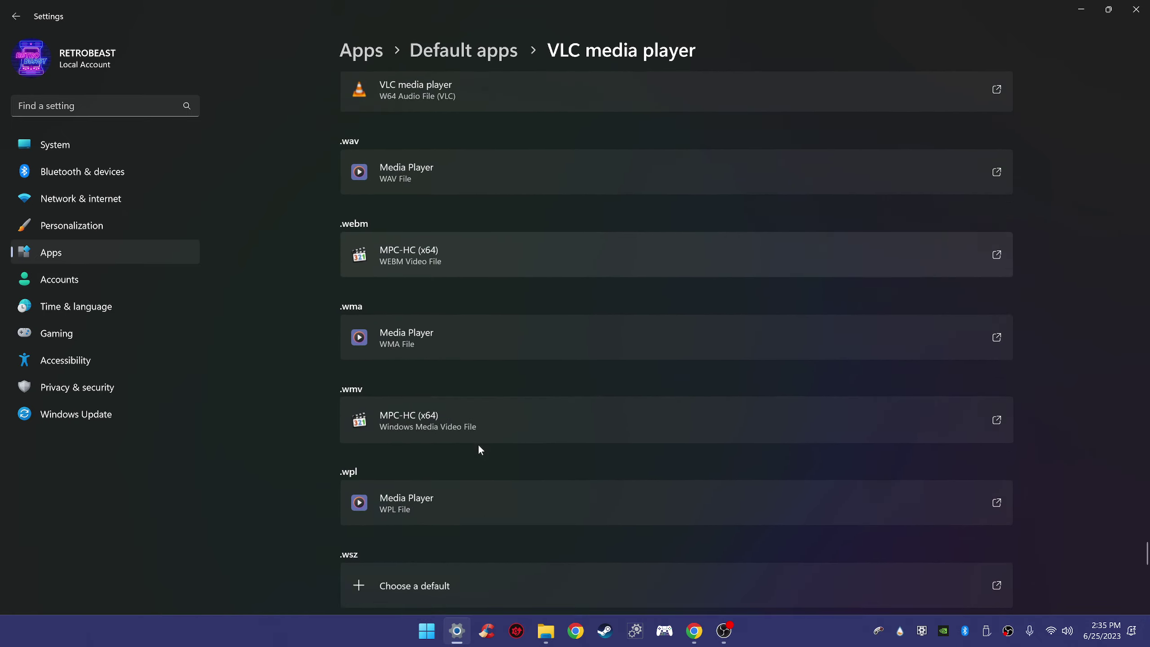
Leave the VLC media player file associations and open the list of installed apps
scroll(478, 444, "up", 20)
scroll(481, 444, "up", 20)
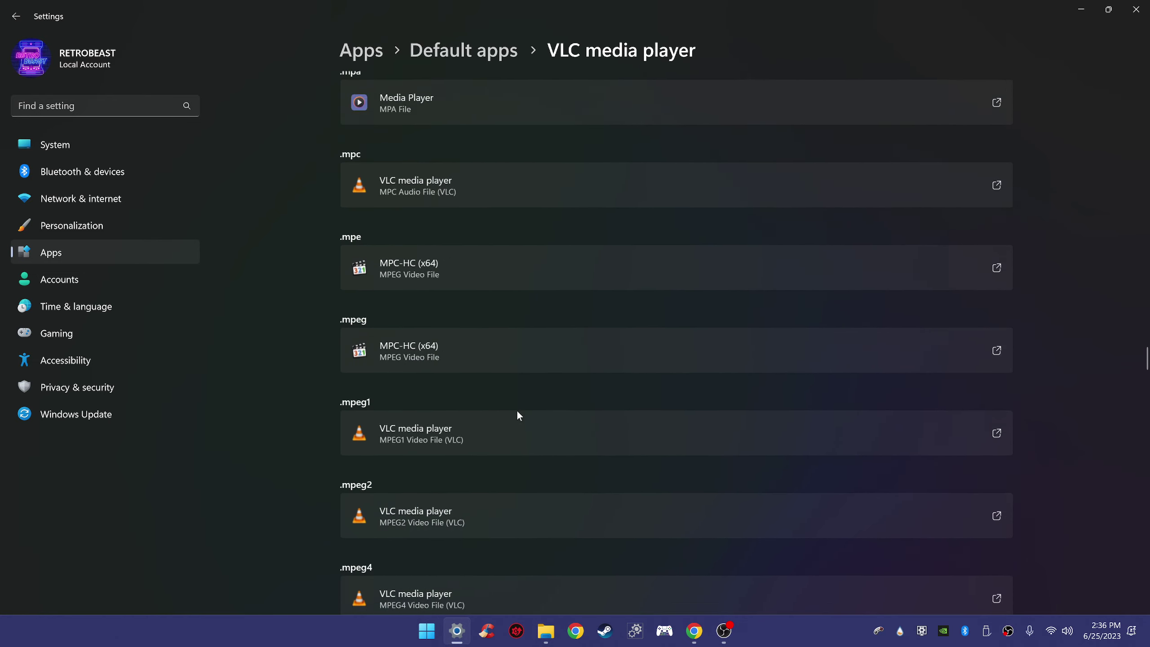
left_click(169, 251)
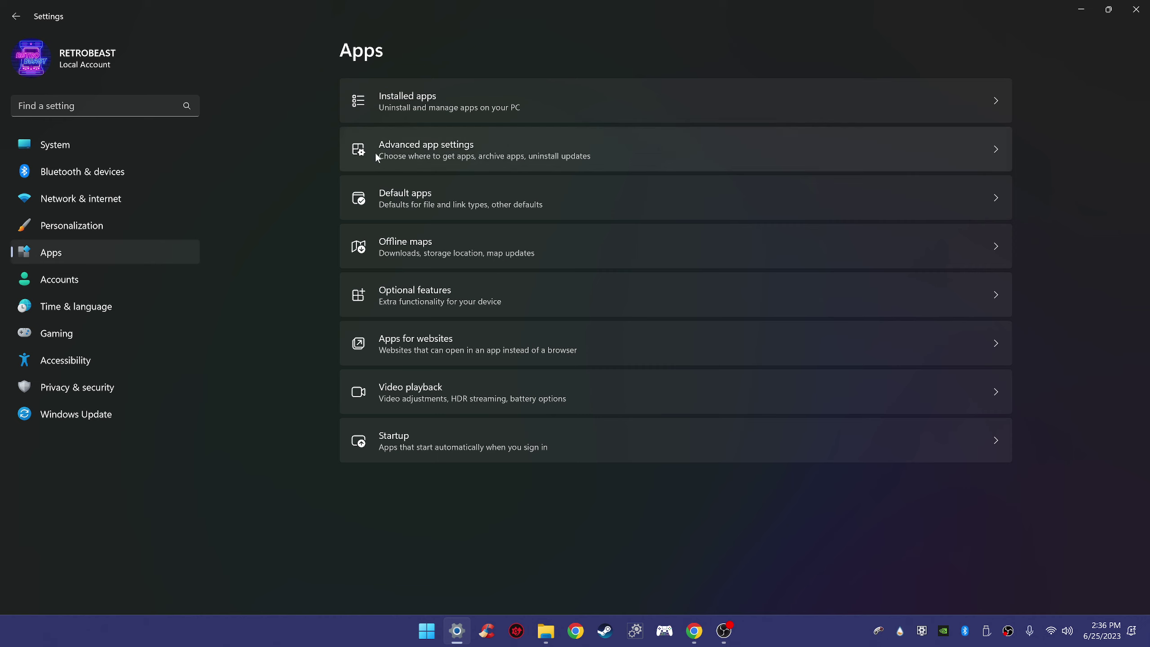
left_click(398, 101)
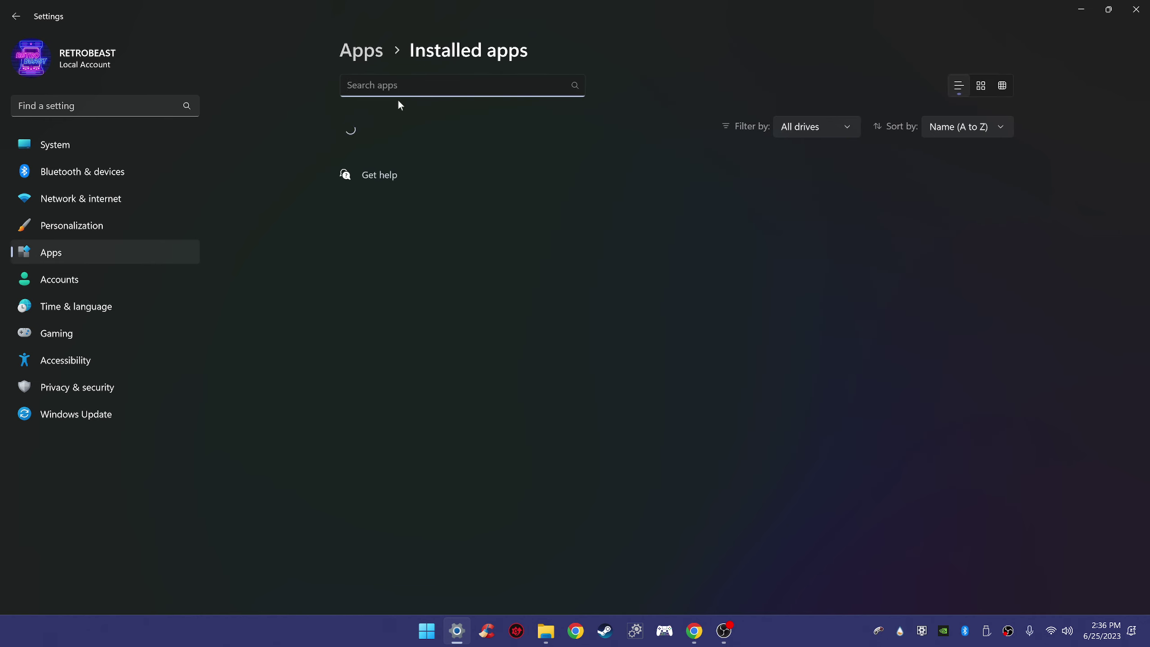
Review the installed apps alphabetically, from 7-Zip down to the Xbox entries
scroll(495, 280, "down", 3)
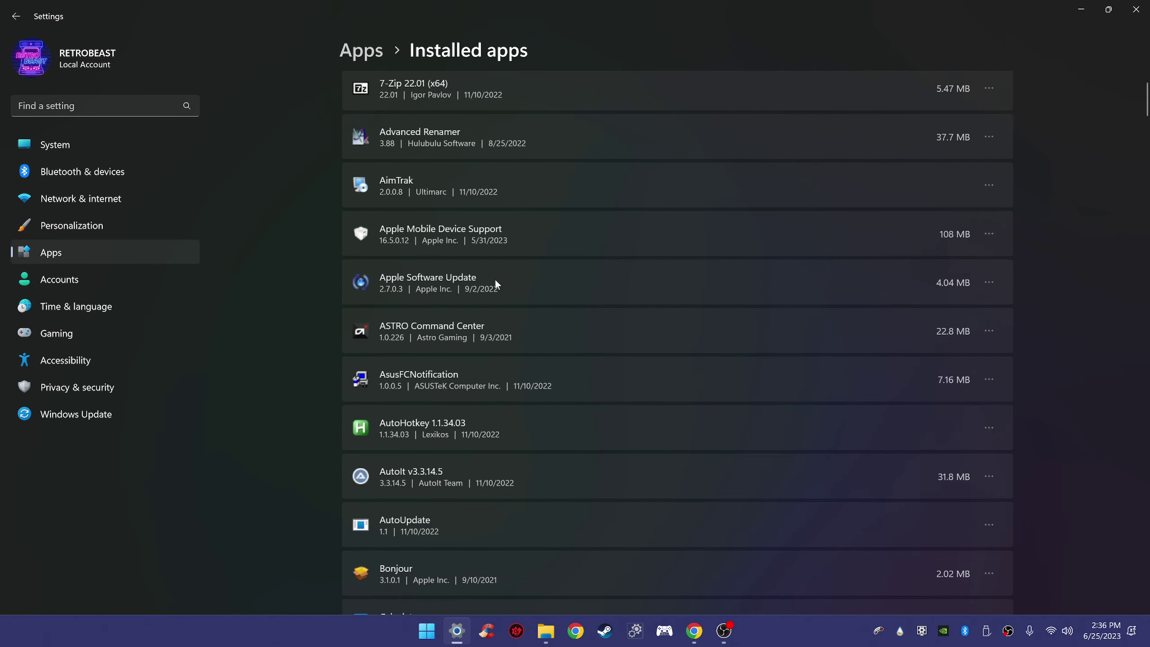
scroll(496, 280, "down", 3)
scroll(497, 280, "down", 2)
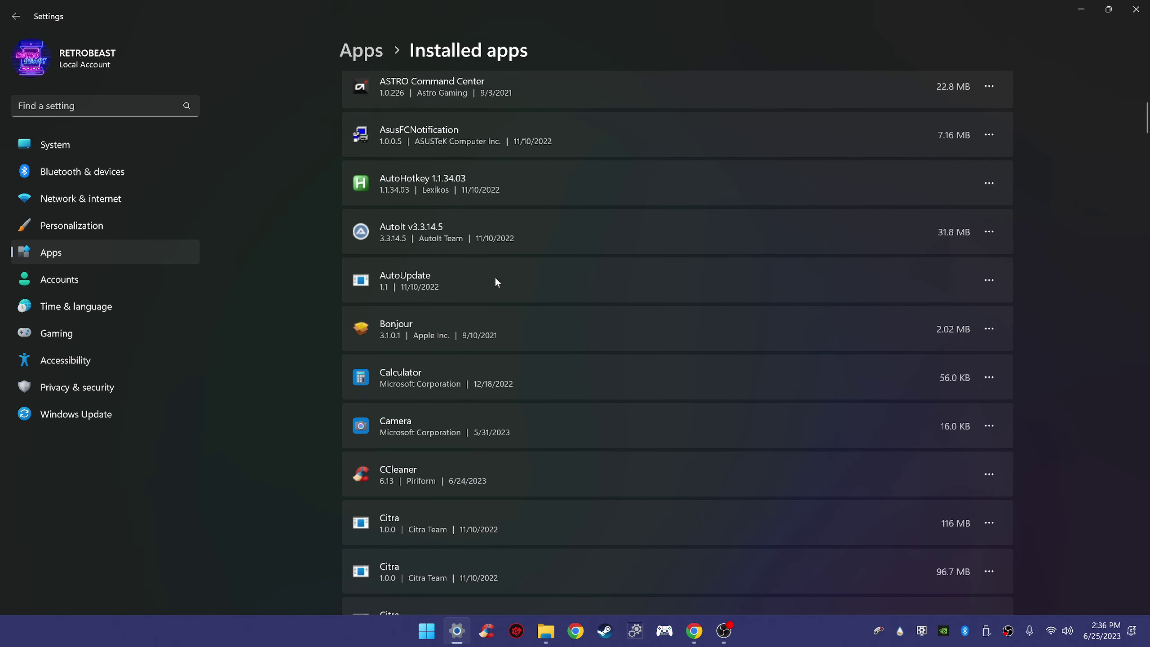
scroll(485, 338, "down", 5)
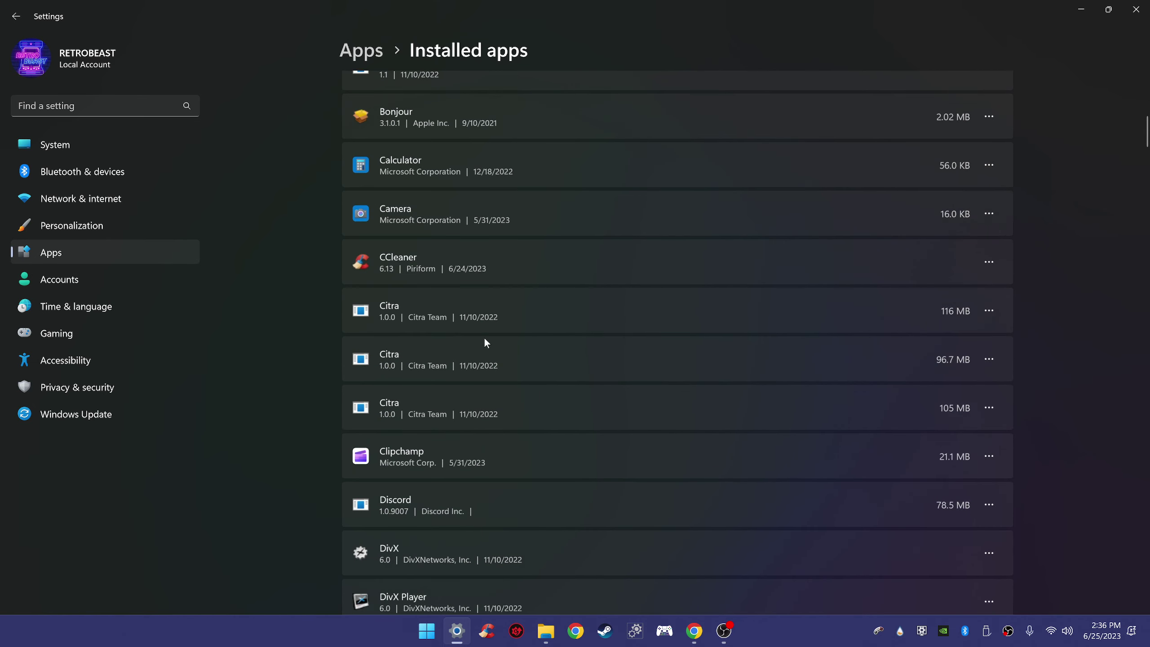
scroll(485, 339, "down", 10)
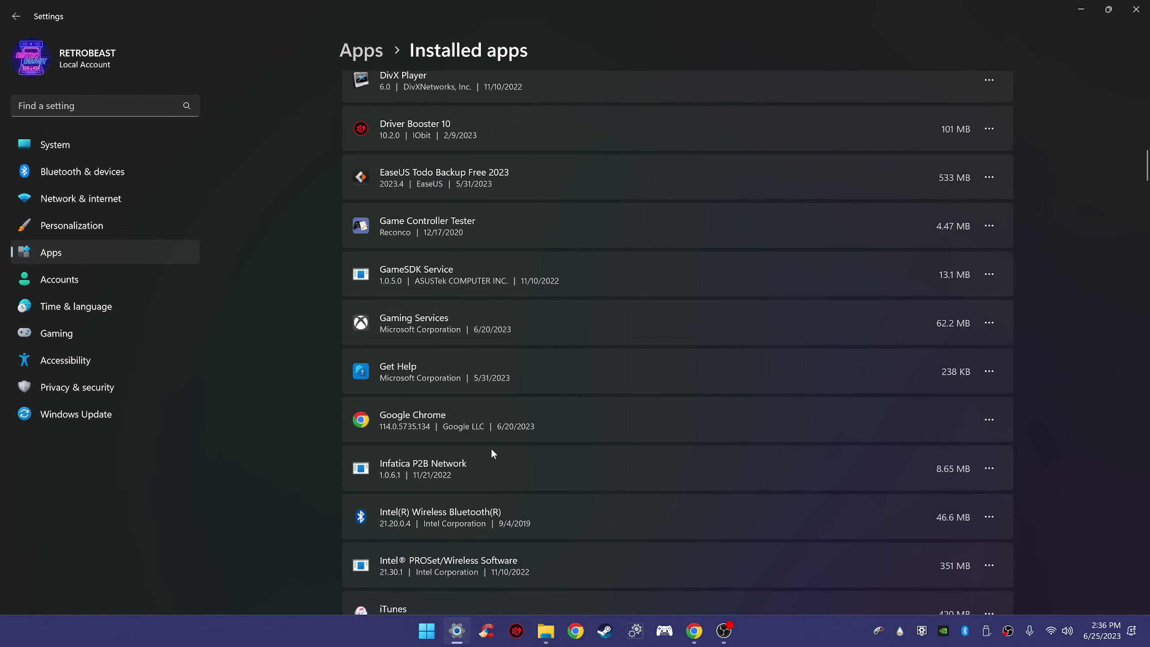
scroll(493, 451, "down", 8)
scroll(492, 450, "down", 12)
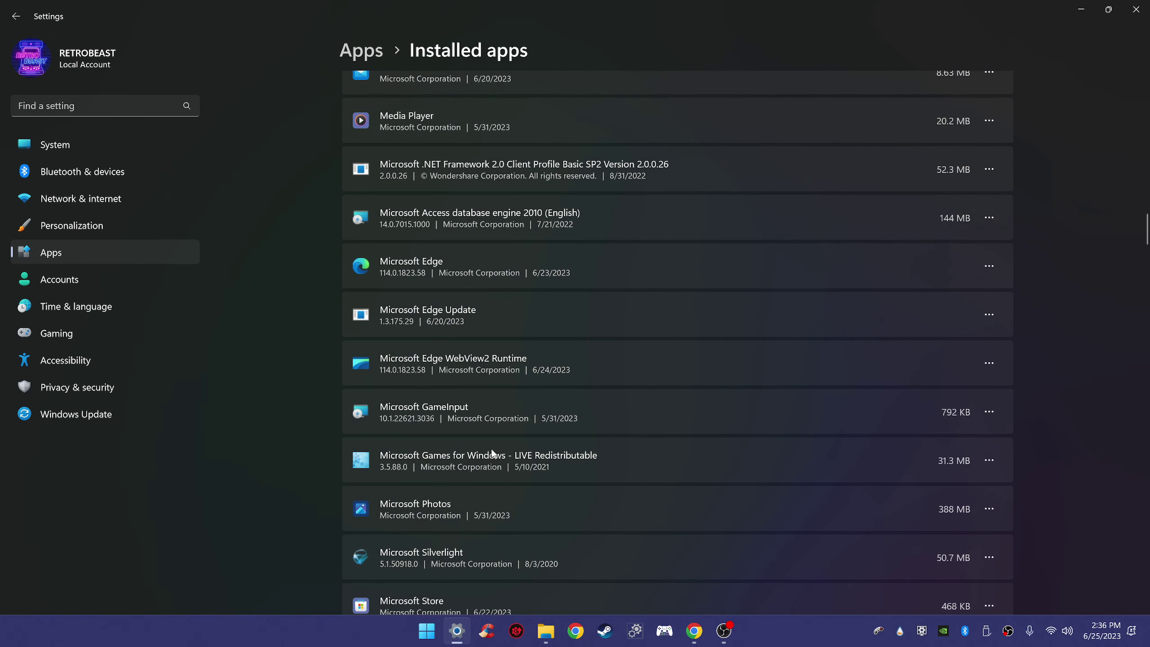
scroll(497, 442, "down", 3)
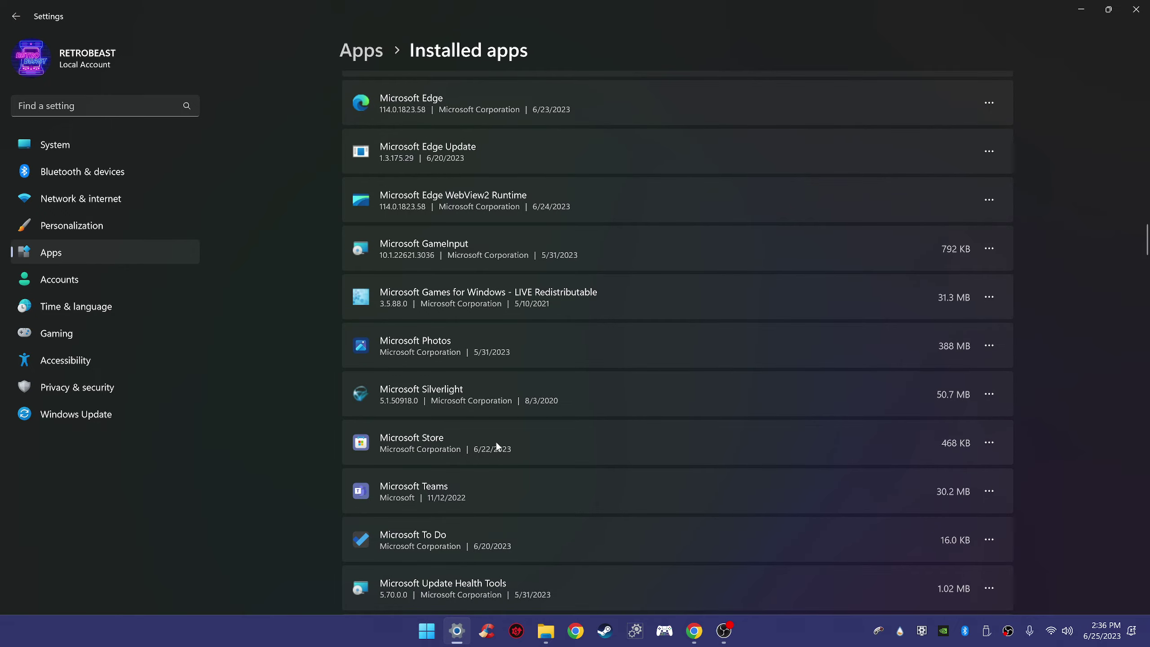
scroll(496, 442, "down", 8)
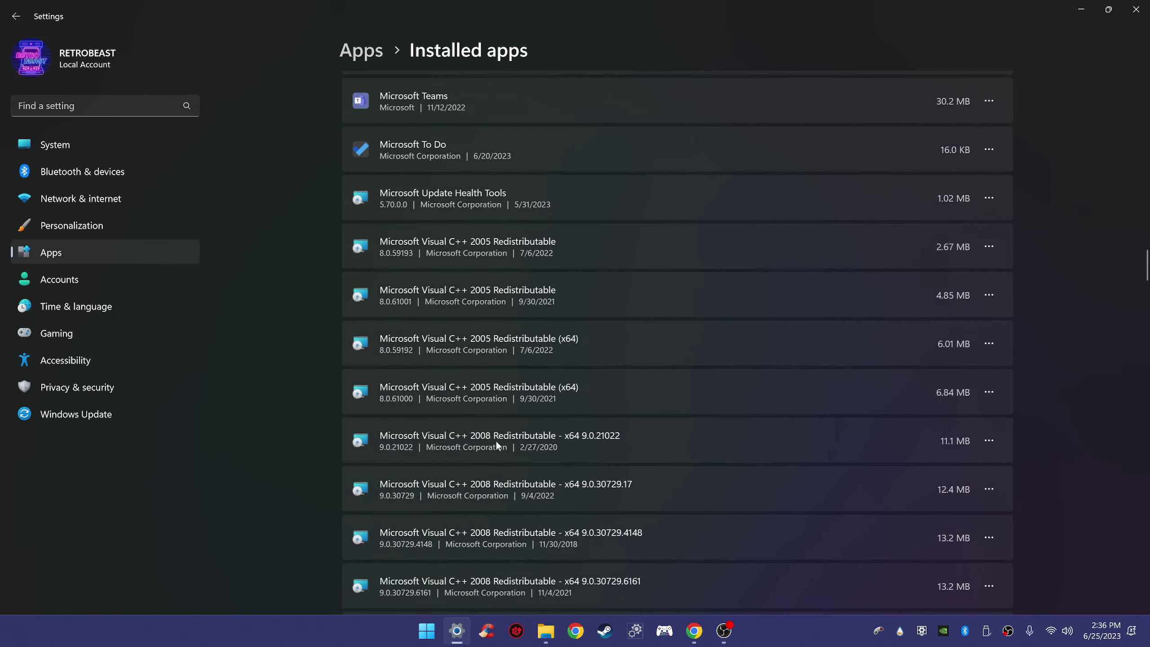
scroll(496, 440, "down", 20)
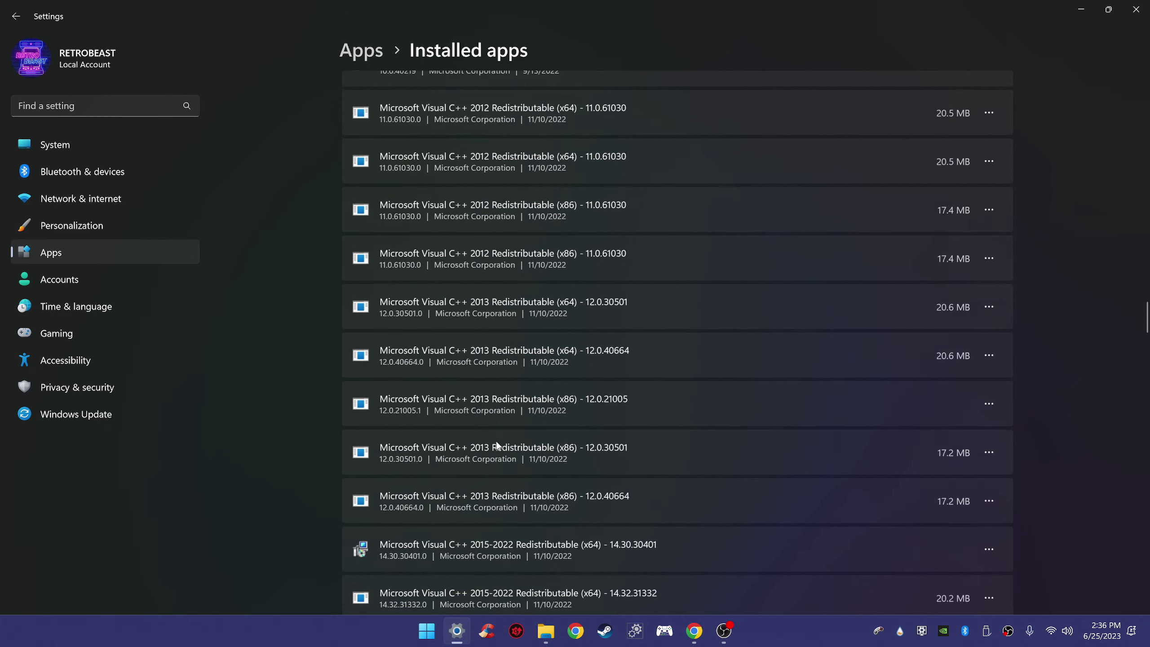
scroll(496, 441, "down", 10)
scroll(492, 433, "up", 10)
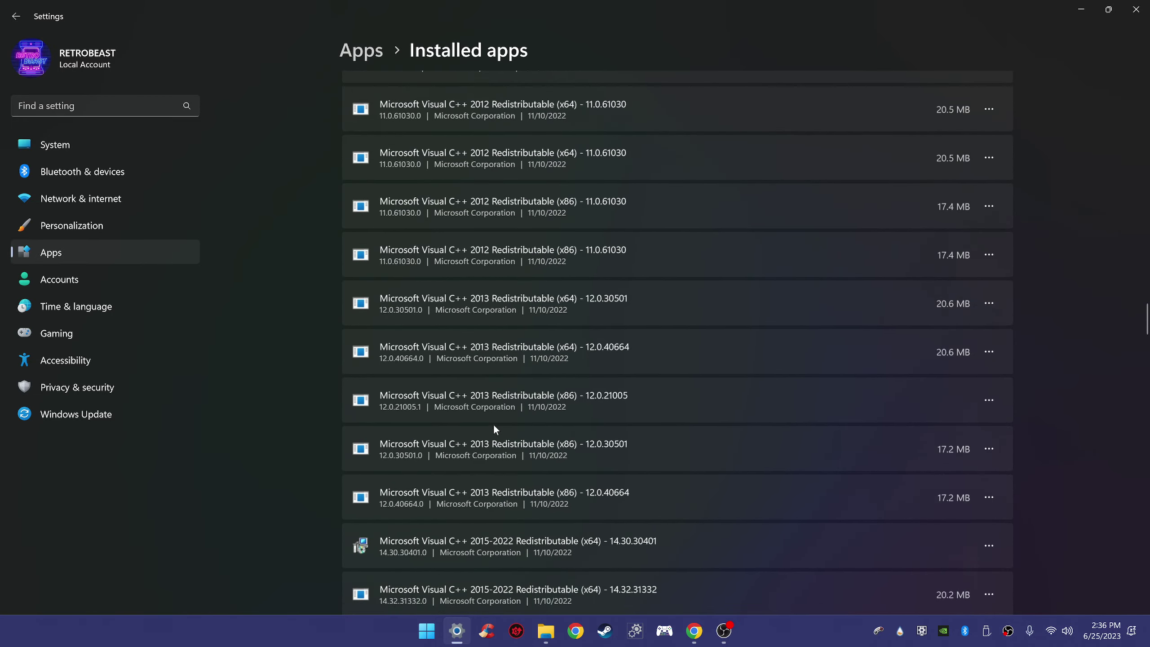
scroll(494, 426, "down", 11)
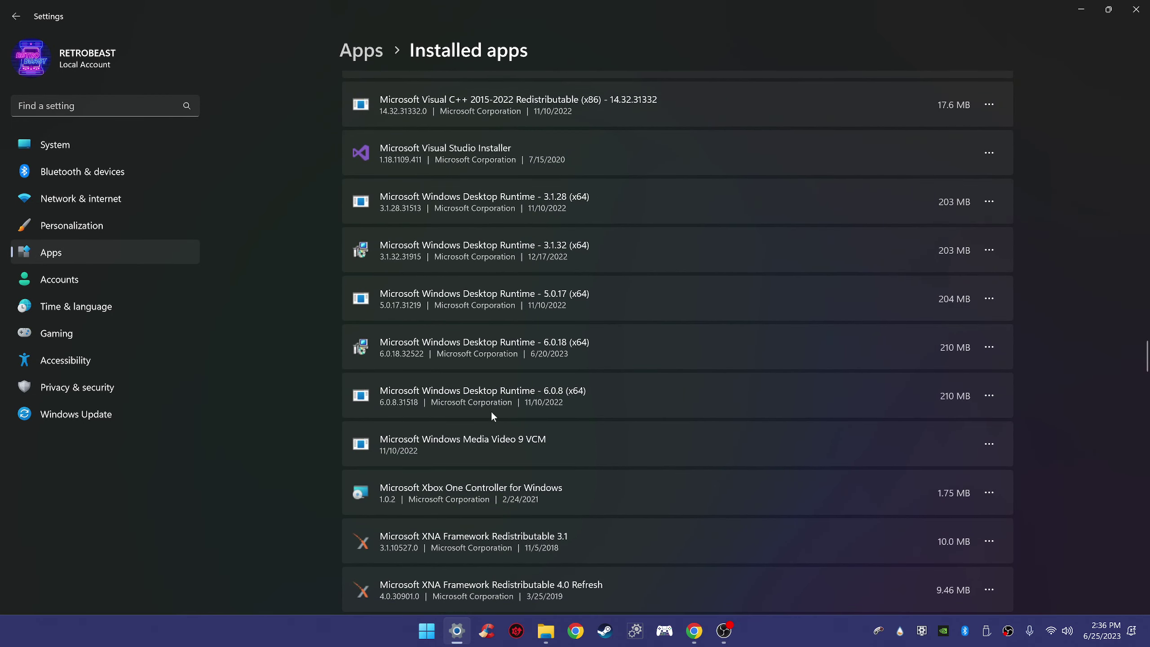
scroll(493, 413, "down", 13)
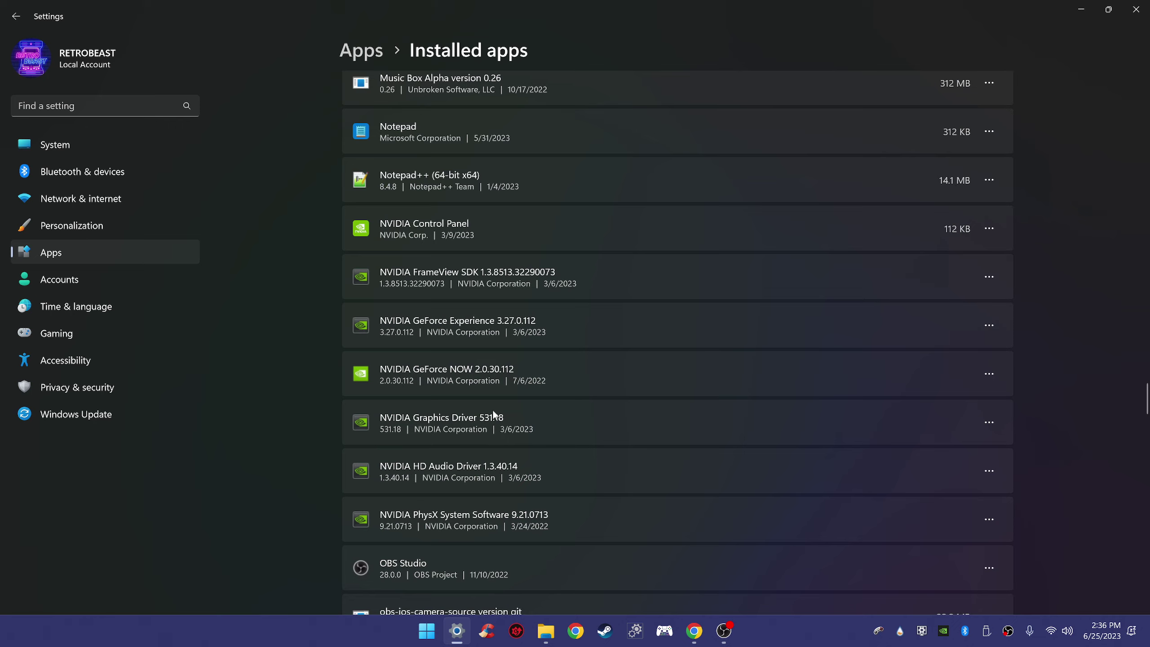
scroll(492, 410, "down", 12)
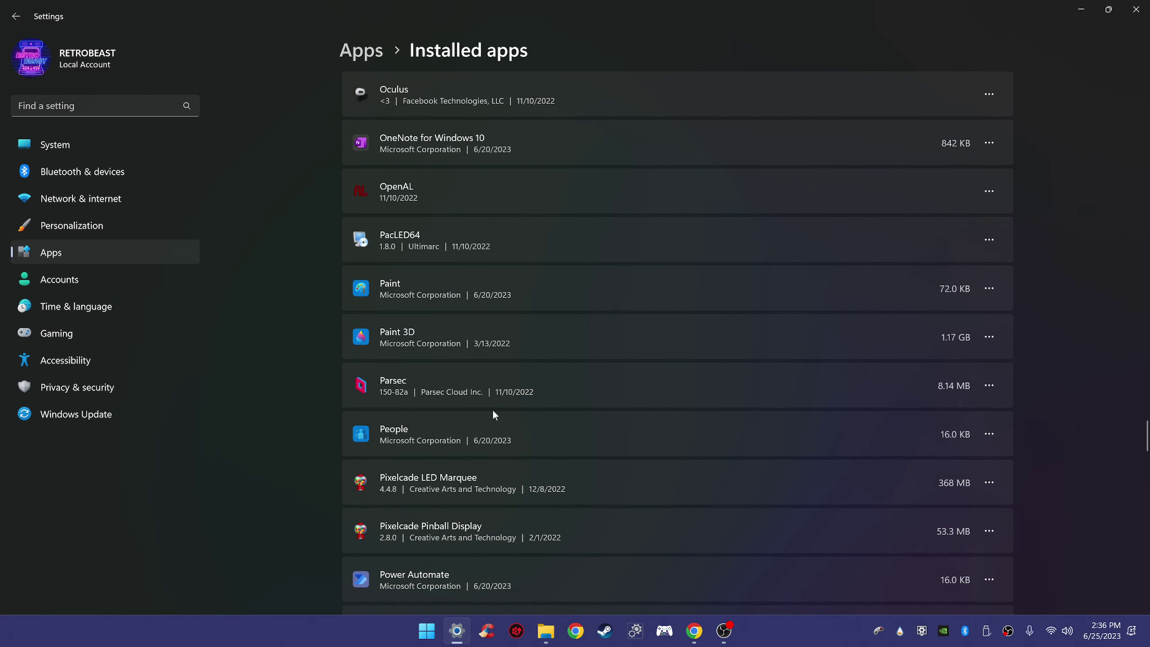
scroll(501, 476, "down", 7)
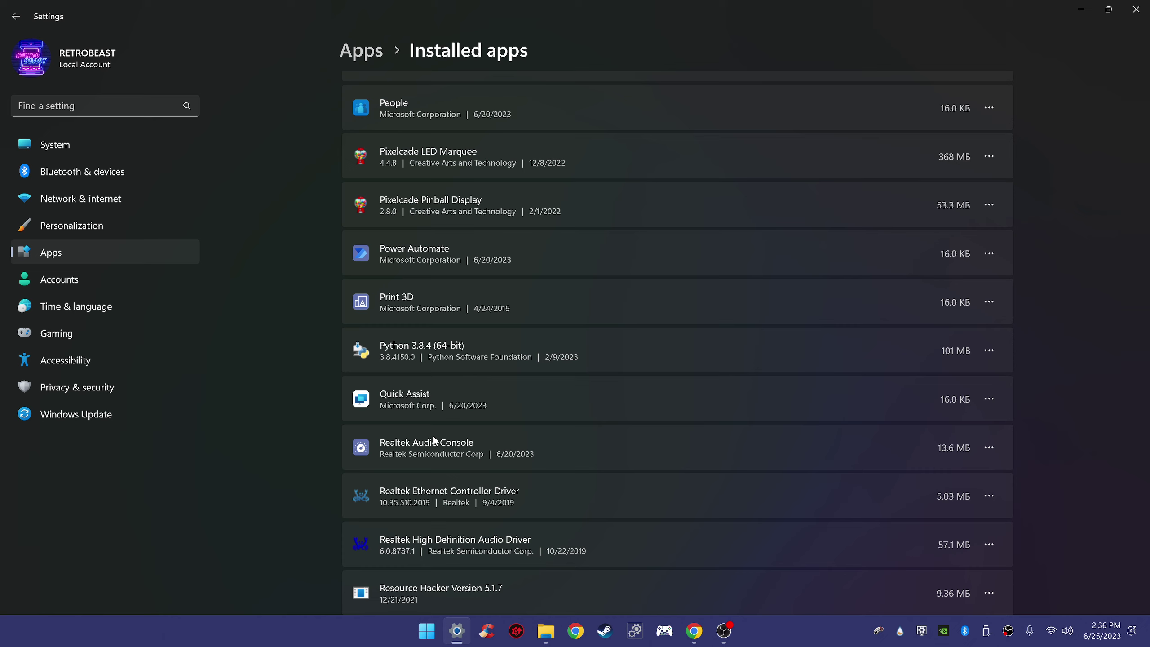
scroll(434, 439, "down", 10)
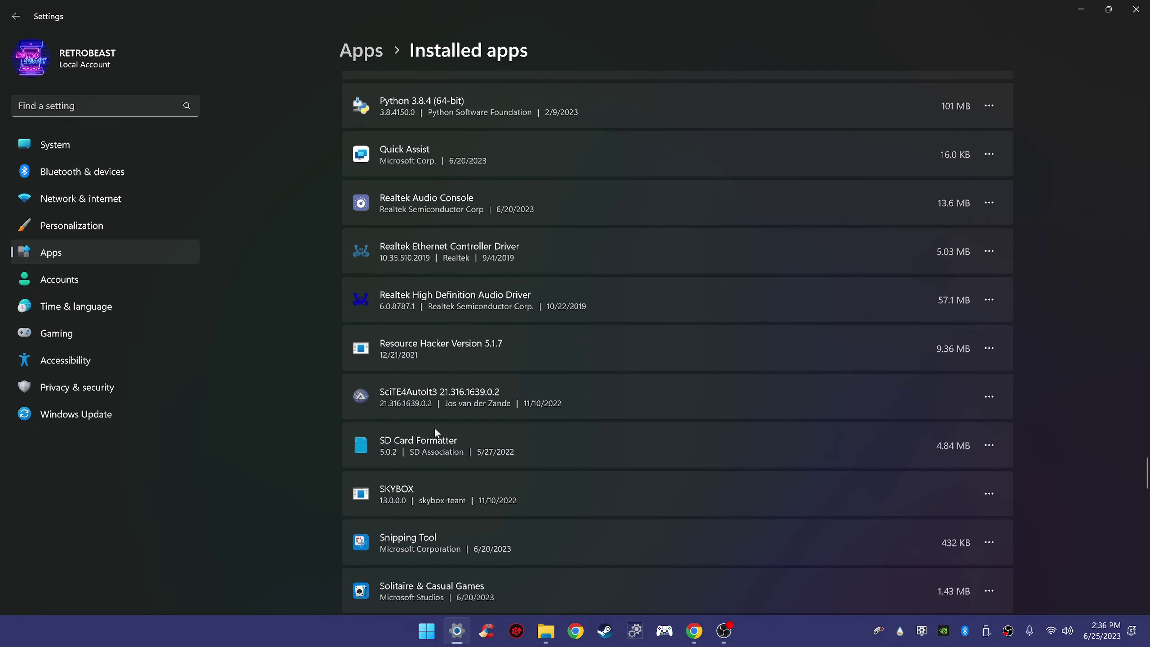
scroll(436, 433, "down", 13)
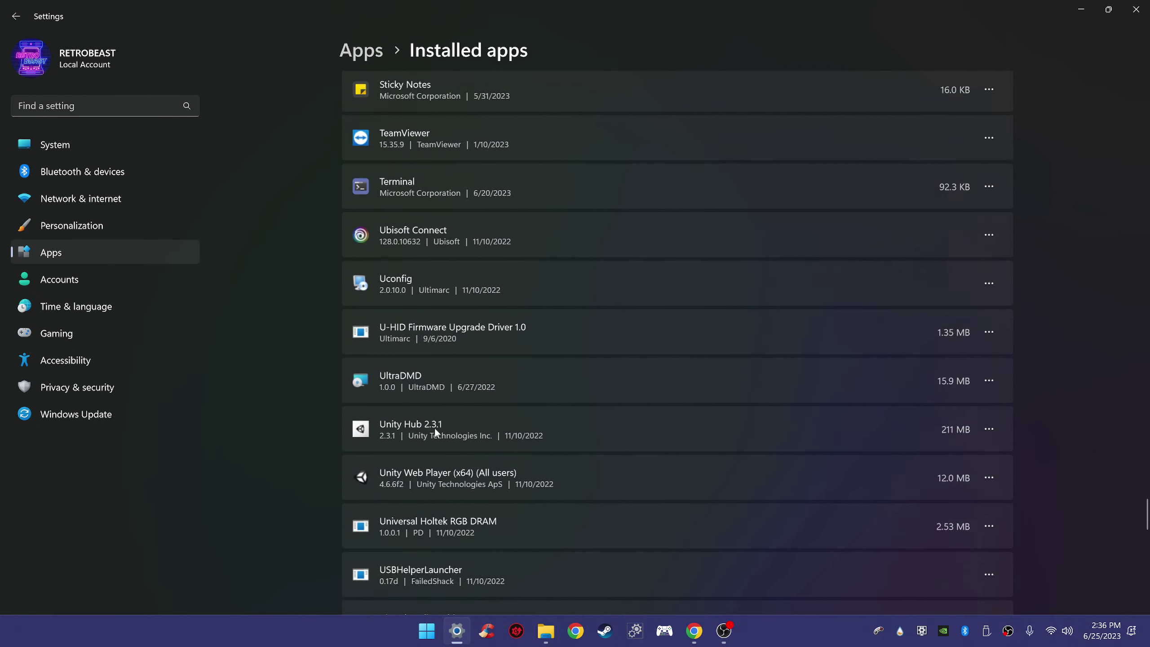
scroll(436, 432, "down", 1)
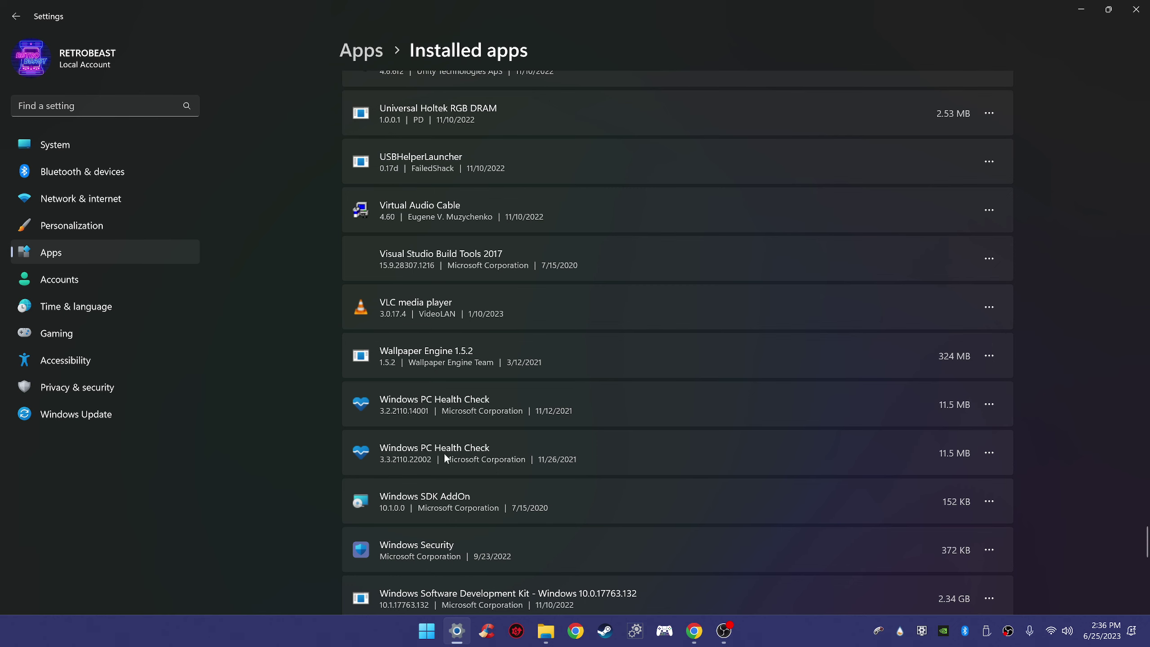
scroll(463, 474, "down", 4)
scroll(465, 482, "down", 3)
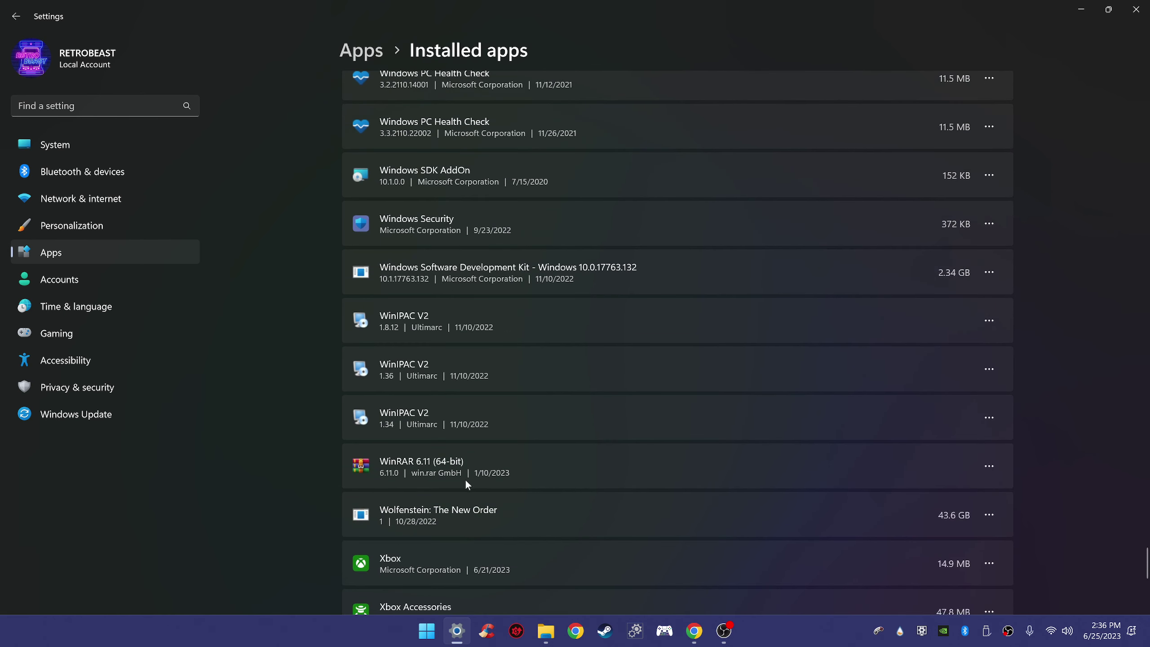
Examine the modify and uninstall options for WinIPAC V2 version 1.8.12 and dismiss them without choosing one
left_click(988, 324)
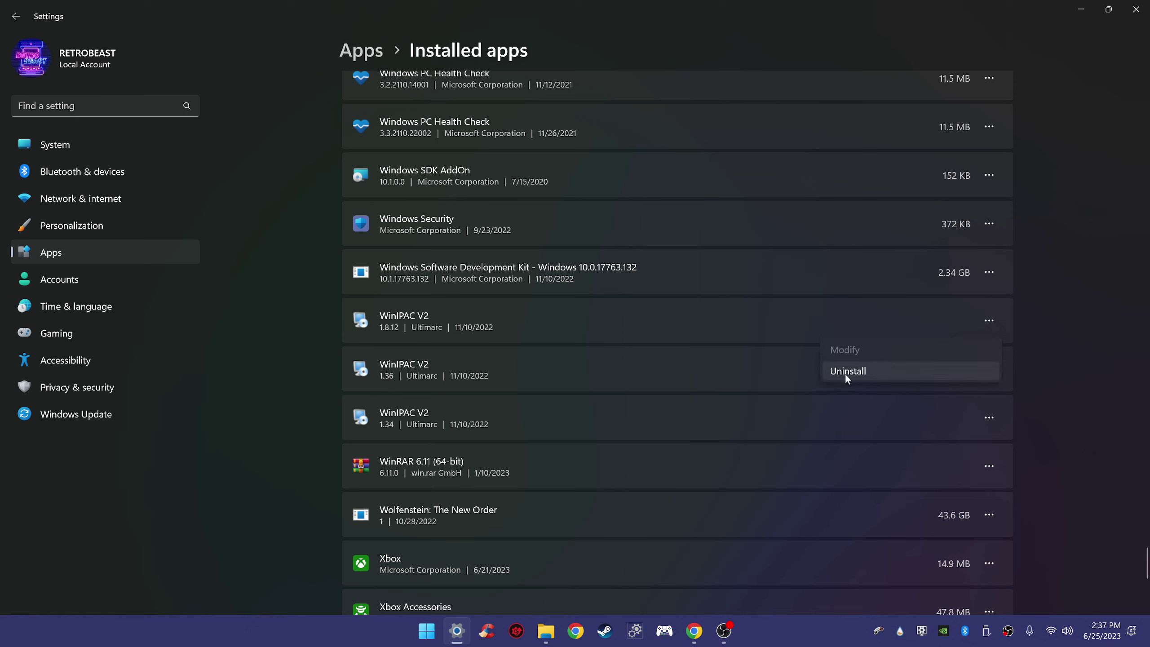
left_click(728, 315)
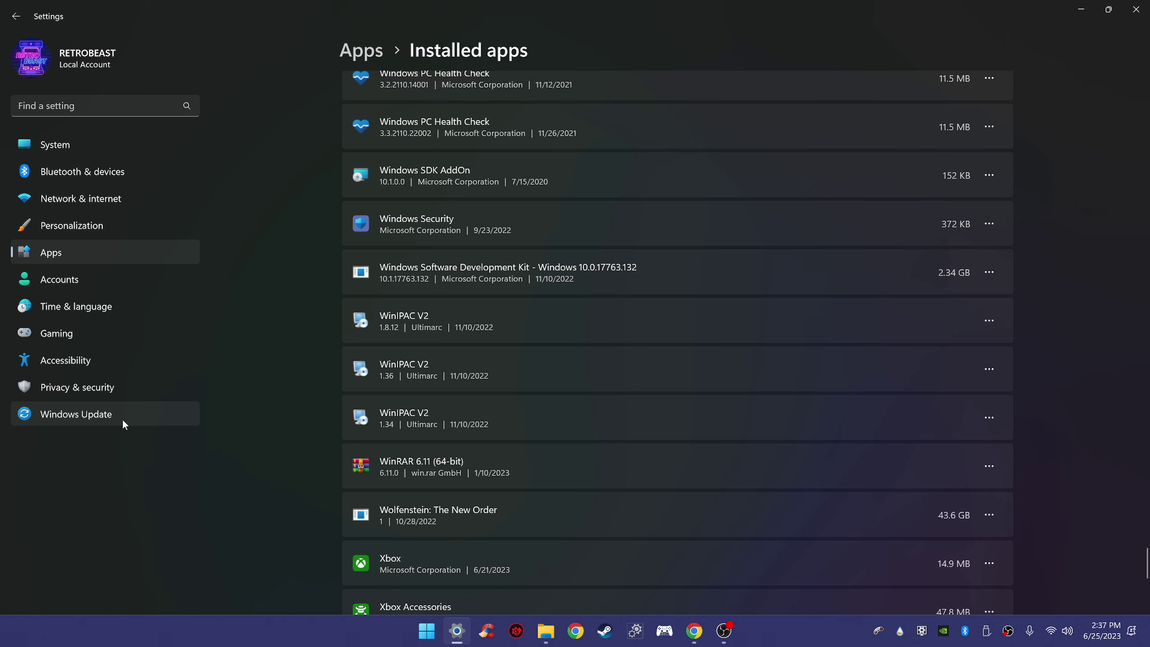
Open the startup apps settings and review which apps start at sign-in, from AsusFCNotification.exe through iTunesHelper
left_click(357, 53)
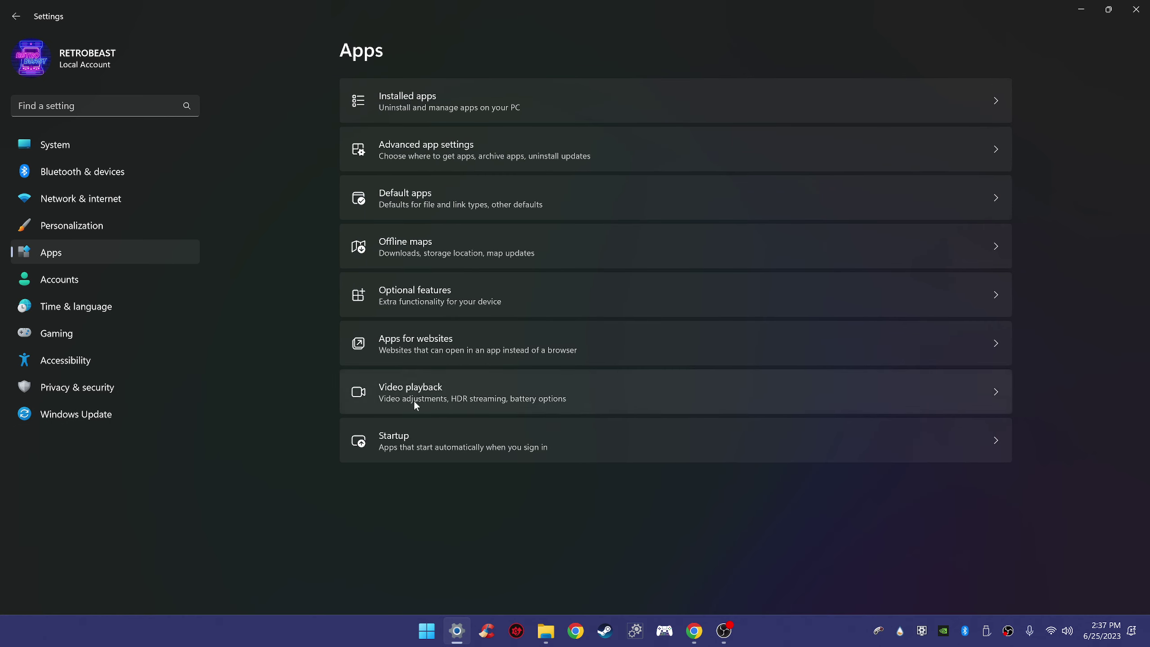
left_click(419, 451)
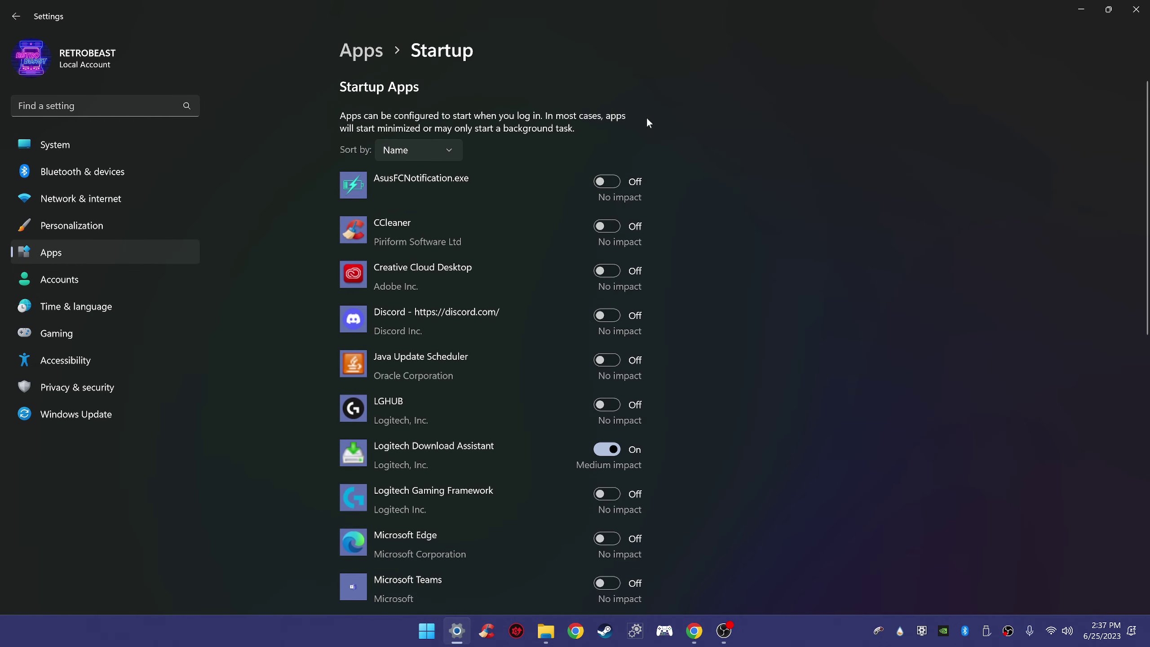
scroll(528, 198, "down", 3)
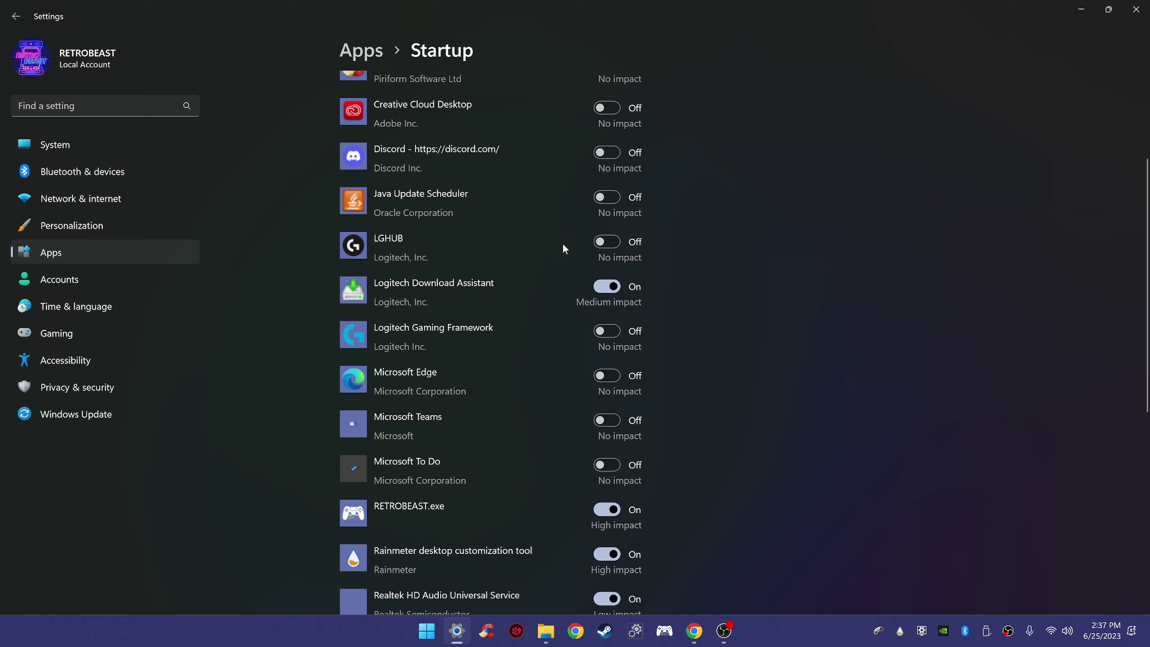
scroll(564, 246, "down", 5)
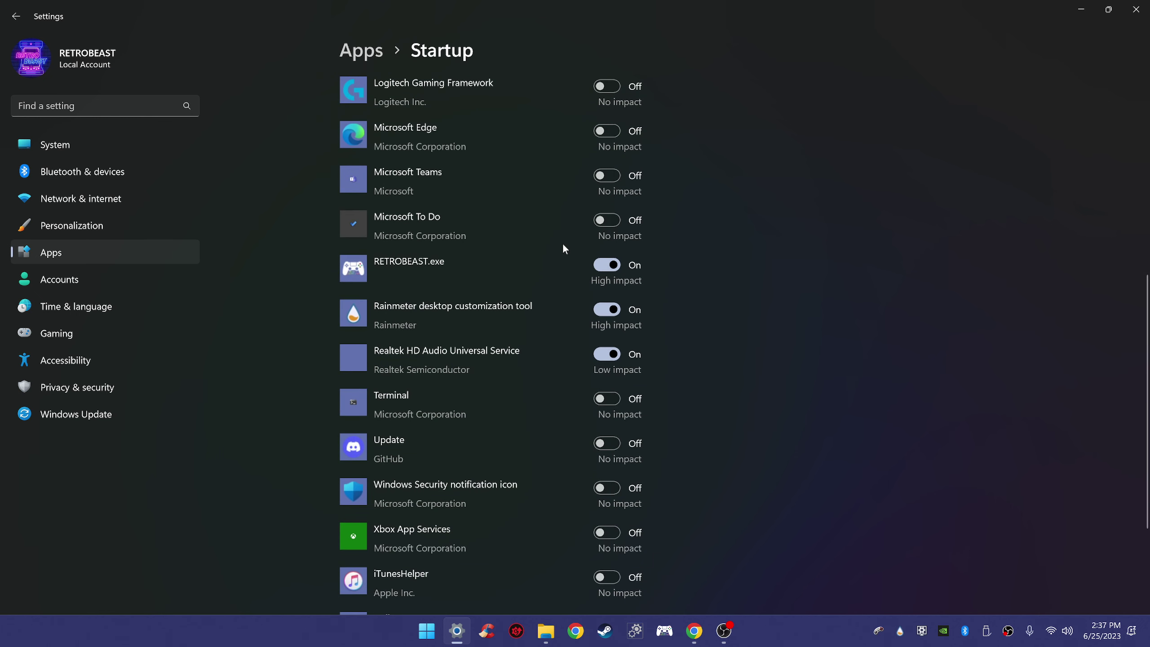
Toggle the RETROBEAST.exe startup entry off and back on, and show the desktop briefly before returning to the startup apps
left_click(608, 271)
left_click(610, 269)
left_click(1072, 10)
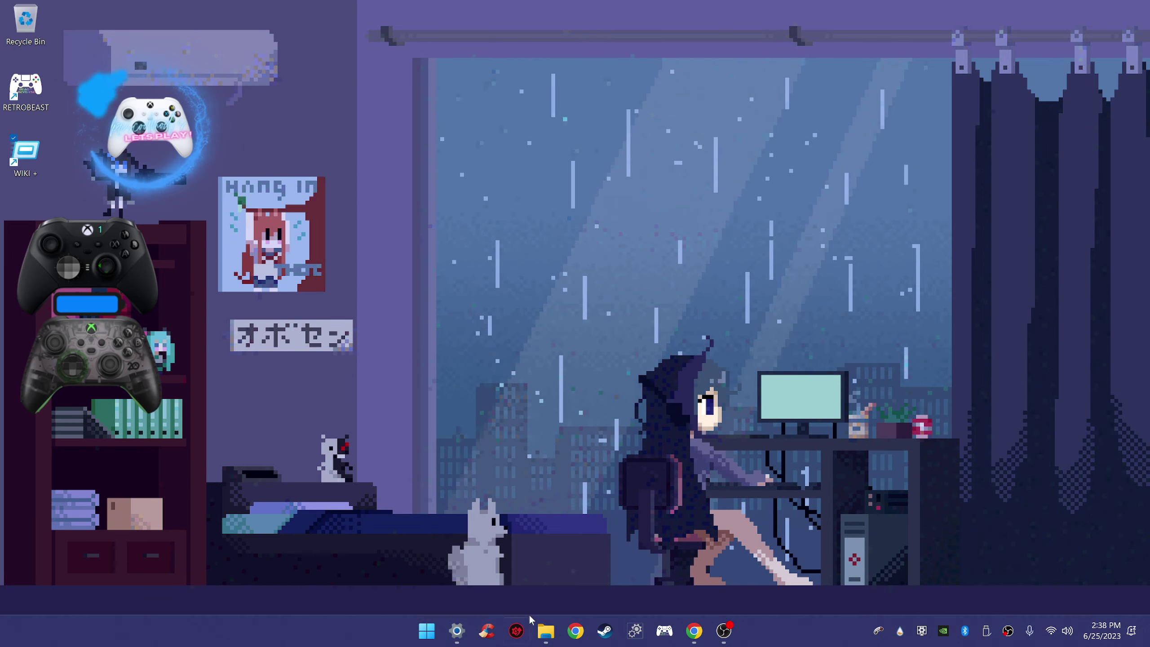
left_click(457, 631)
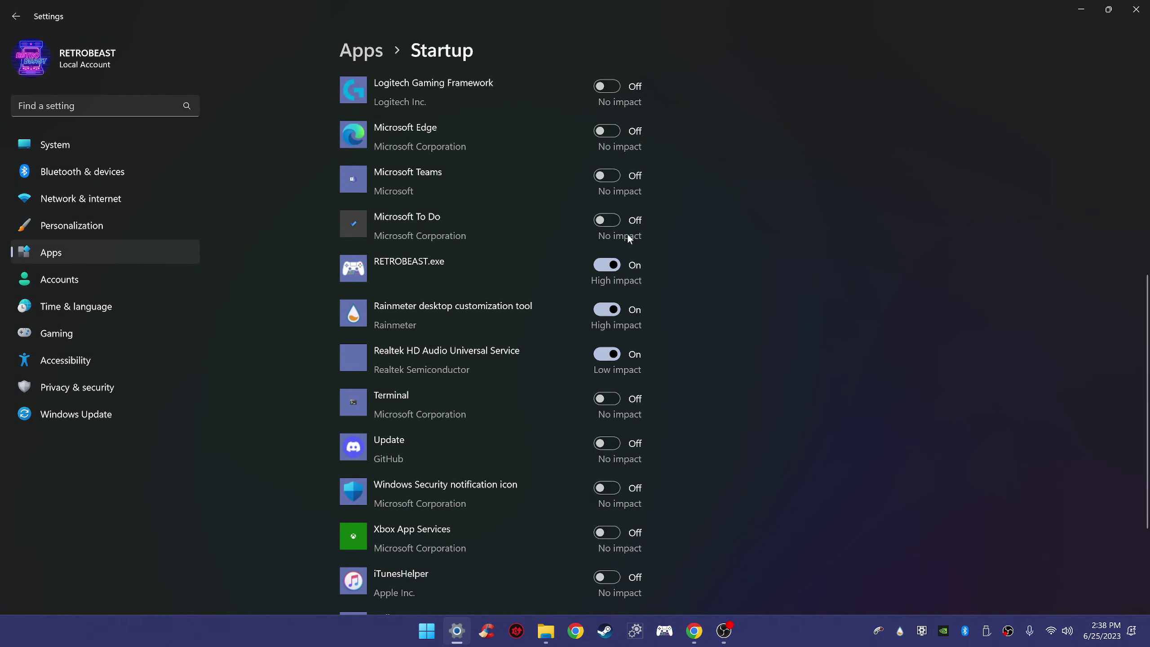
Review the startup state and impact of the remaining apps, including Rainmeter, wallpaper64.exe and ~RETROBEAST
scroll(614, 297, "down", 1)
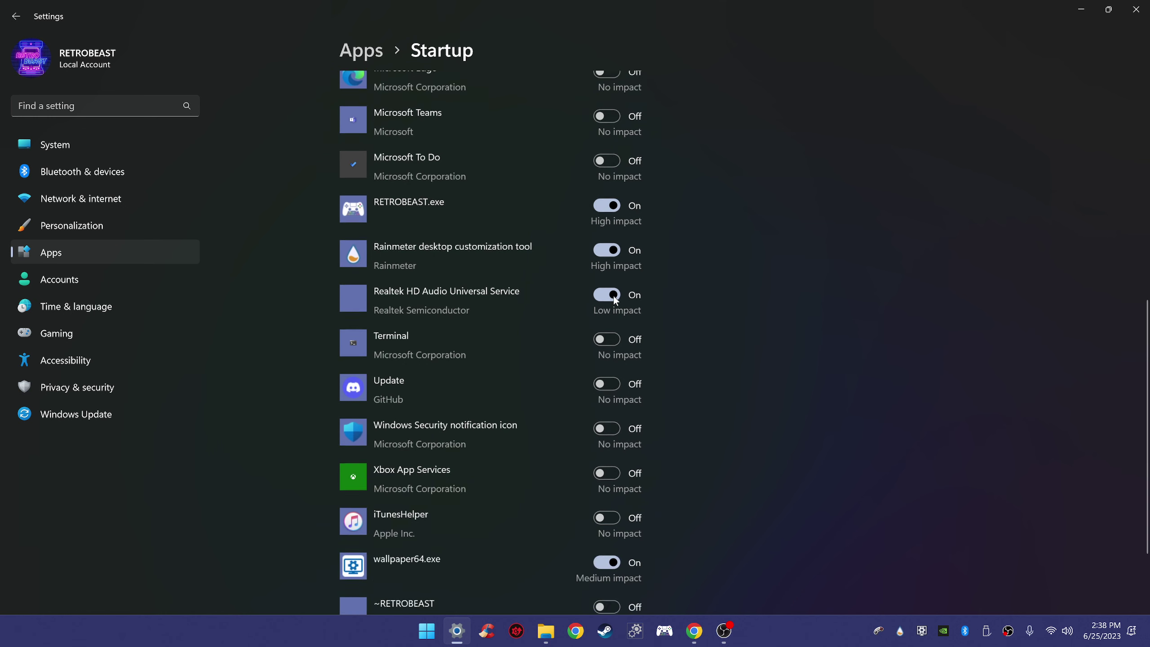
scroll(613, 296, "down", 1)
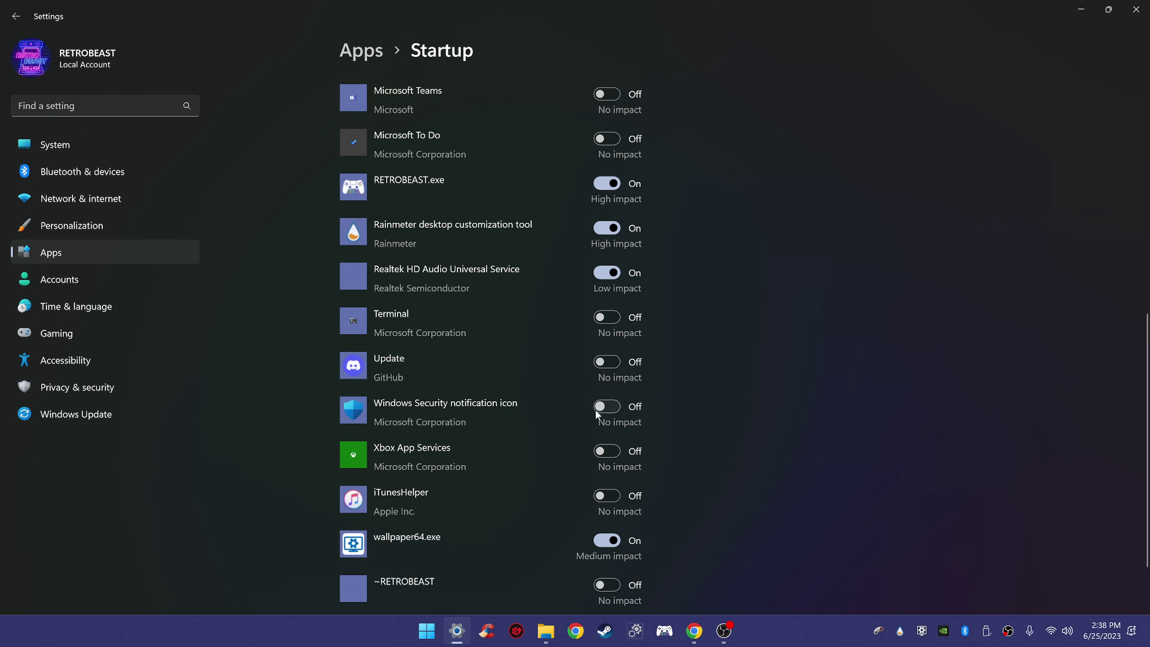
scroll(597, 425, "down", 1)
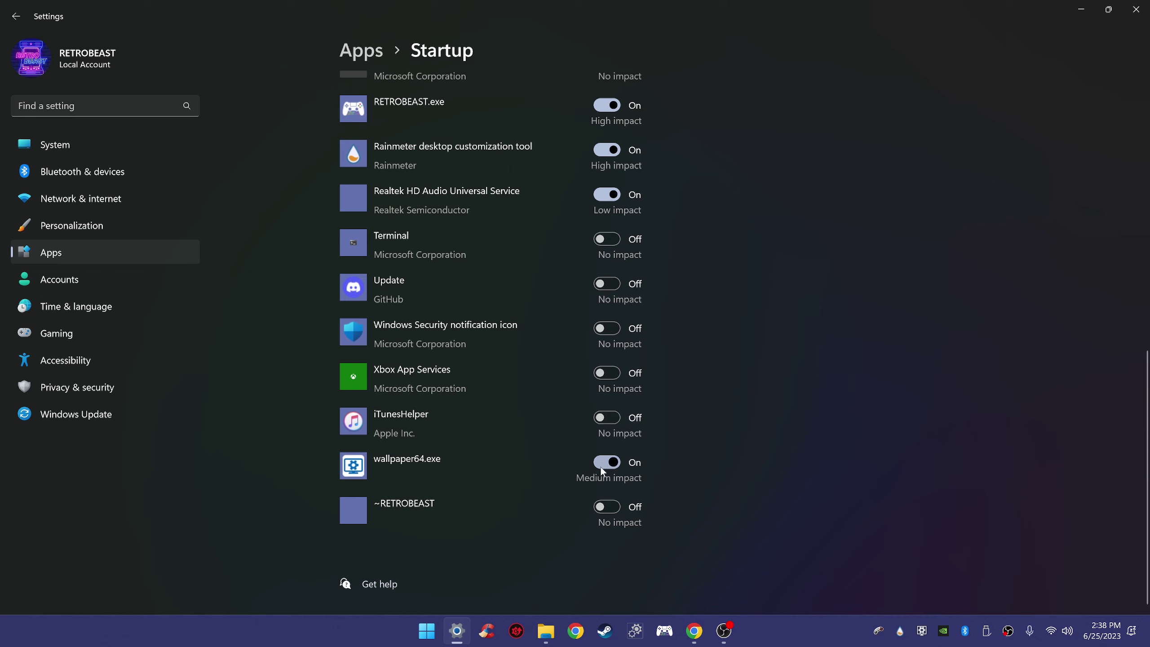
scroll(601, 467, "up", 9)
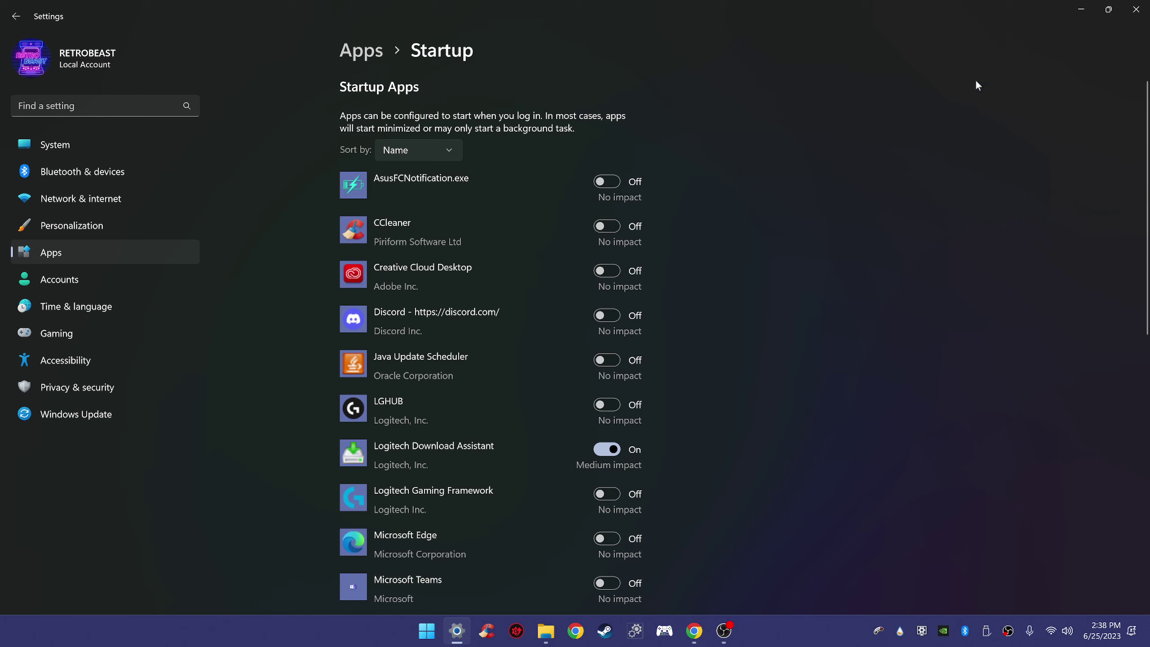
Minimize the Settings window, switch to Task Manager and enlarge its window to show more of the process list
left_click(1082, 10)
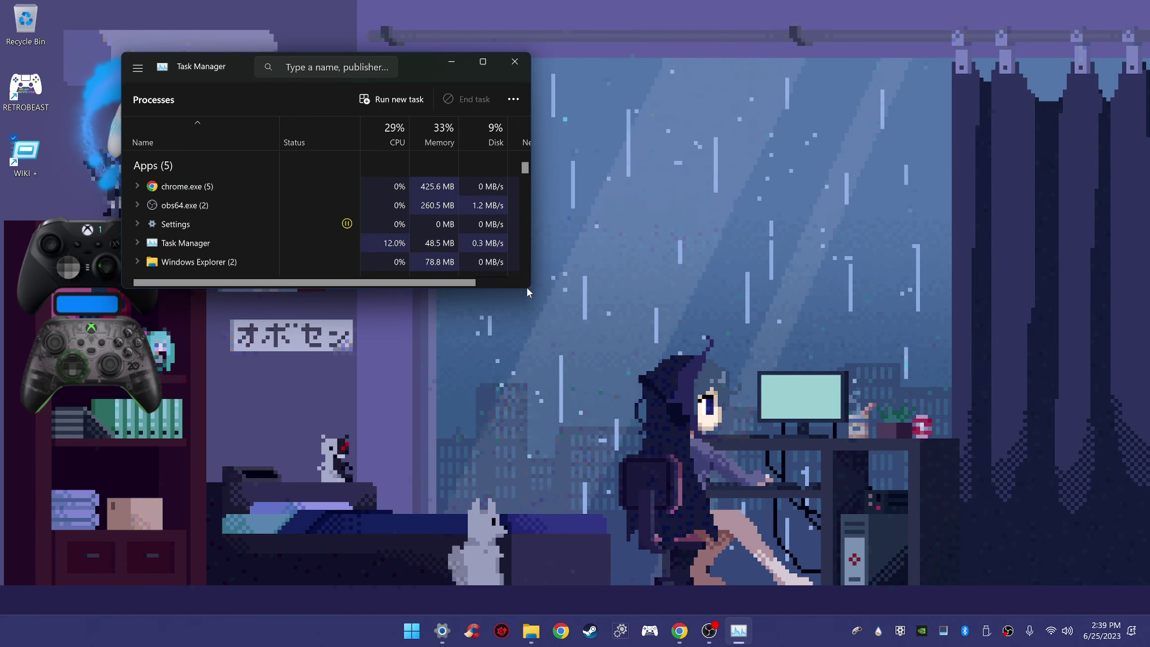
left_click_drag(529, 295, 567, 431)
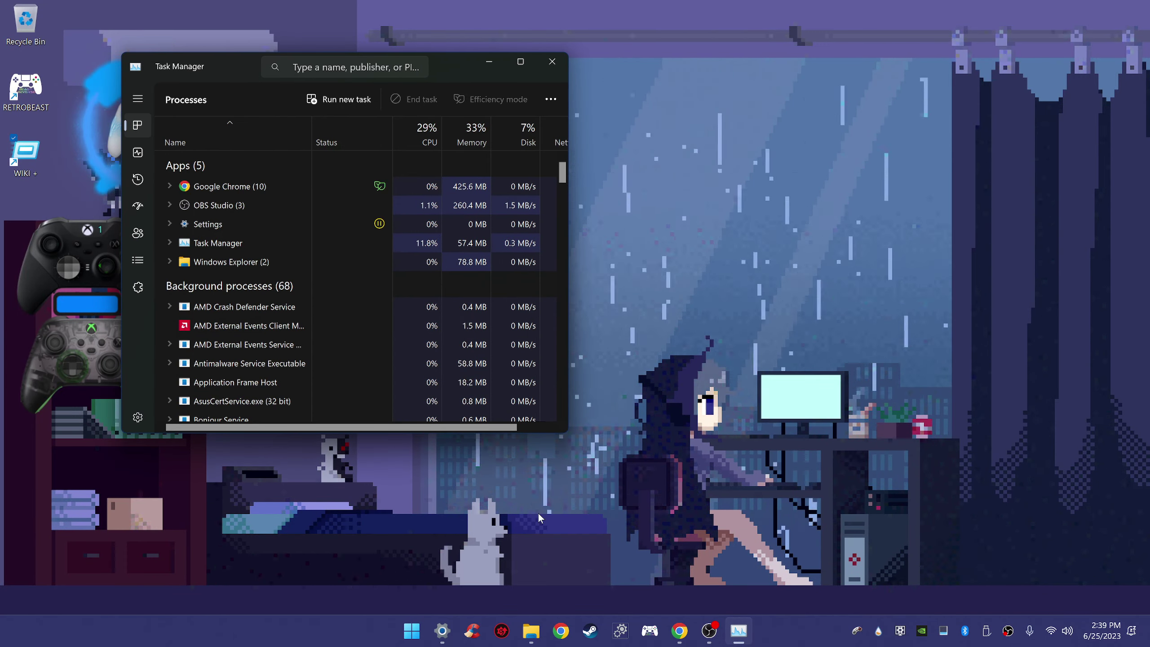
left_click(376, 636)
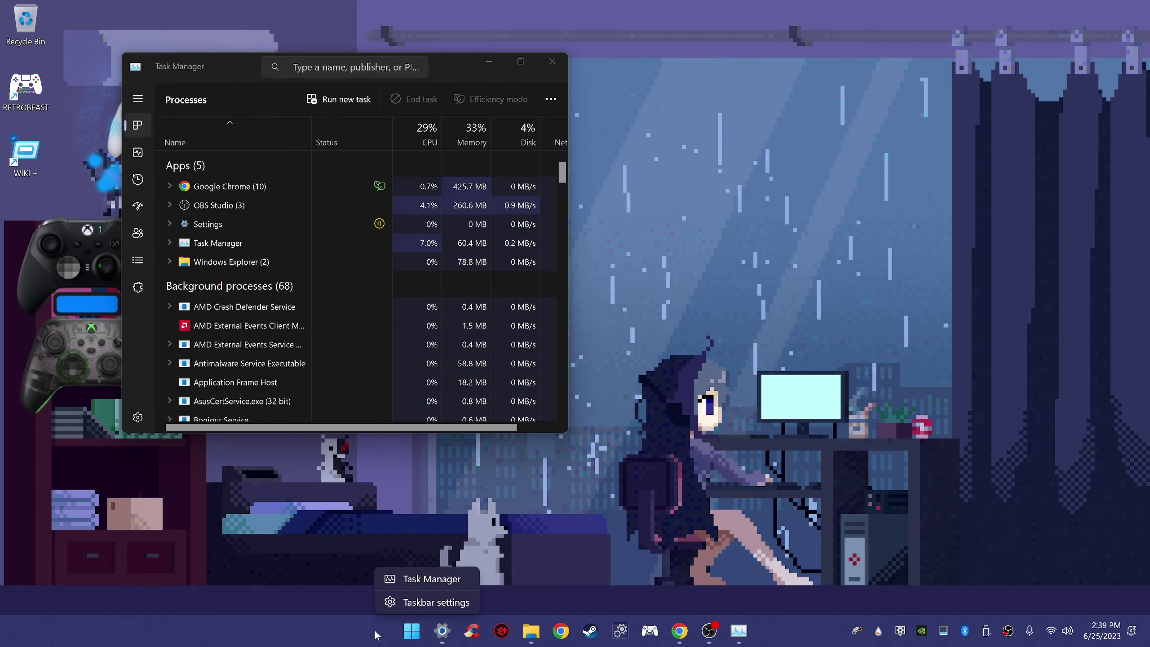
left_click(417, 581)
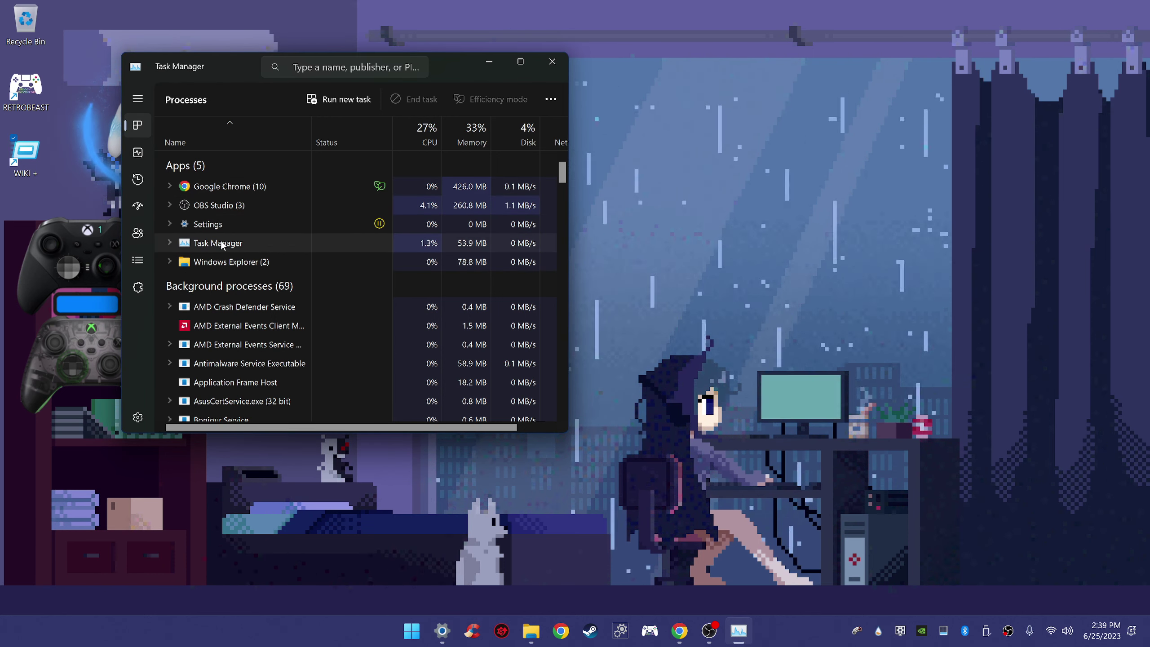
Review the running apps and the first background processes in Task Manager, from Google Chrome through the Device Association Framework entries
scroll(248, 310, "down", 2)
scroll(246, 313, "down", 3)
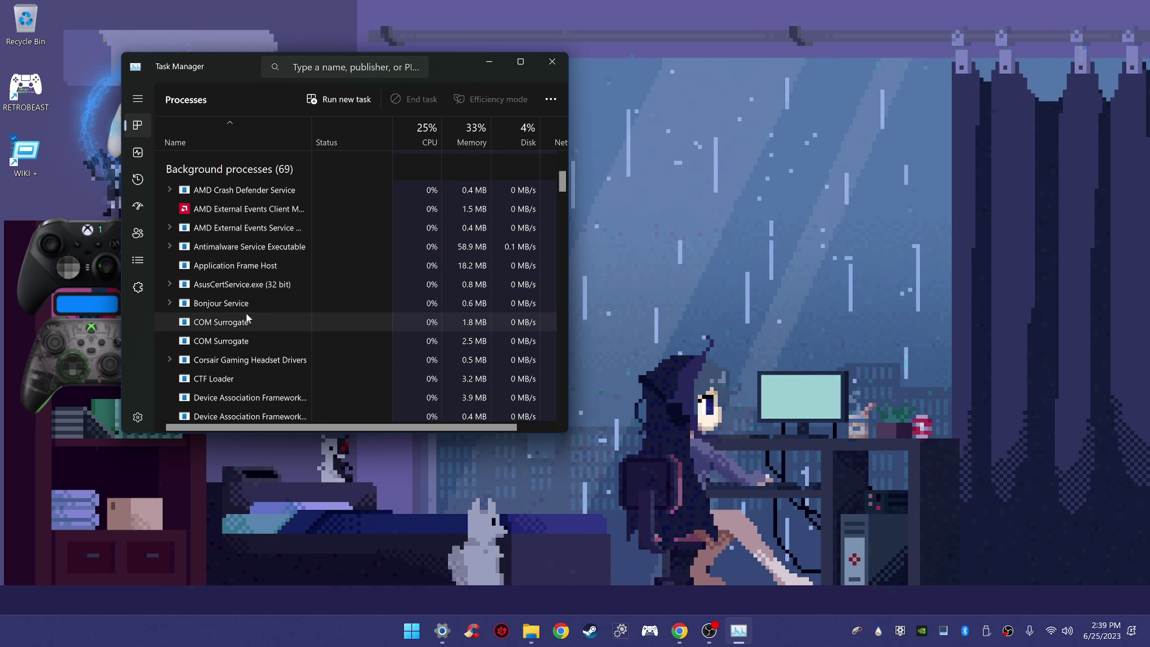
scroll(253, 304, "up", 4)
scroll(256, 303, "up", 1)
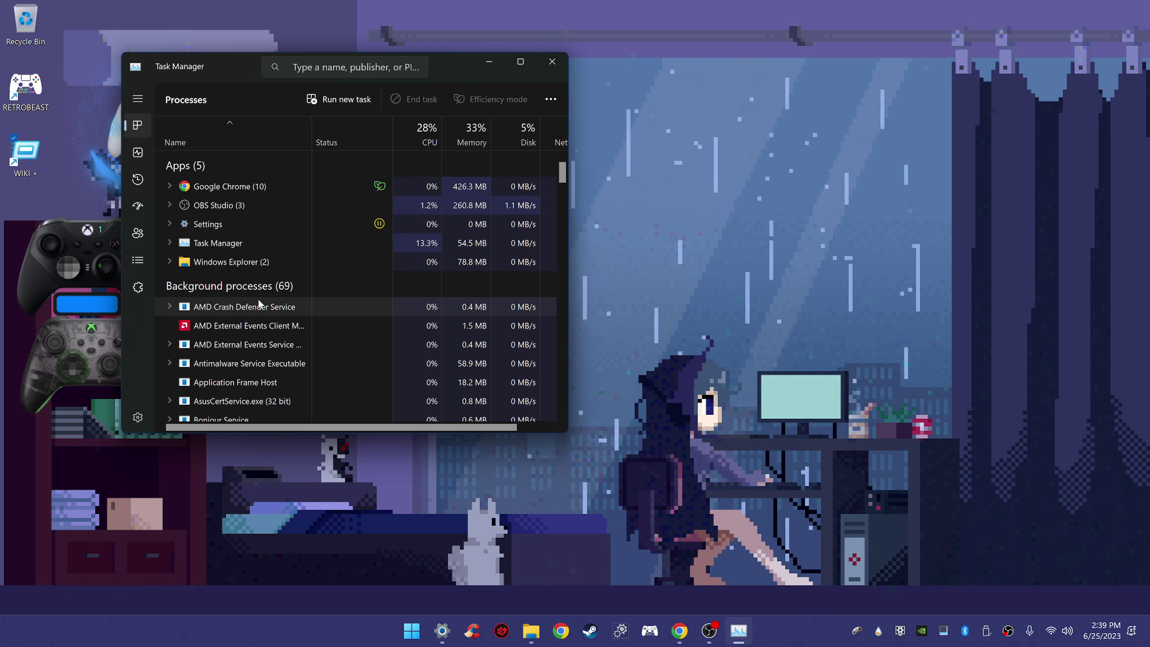
scroll(259, 301, "down", 3)
scroll(264, 281, "up", 4)
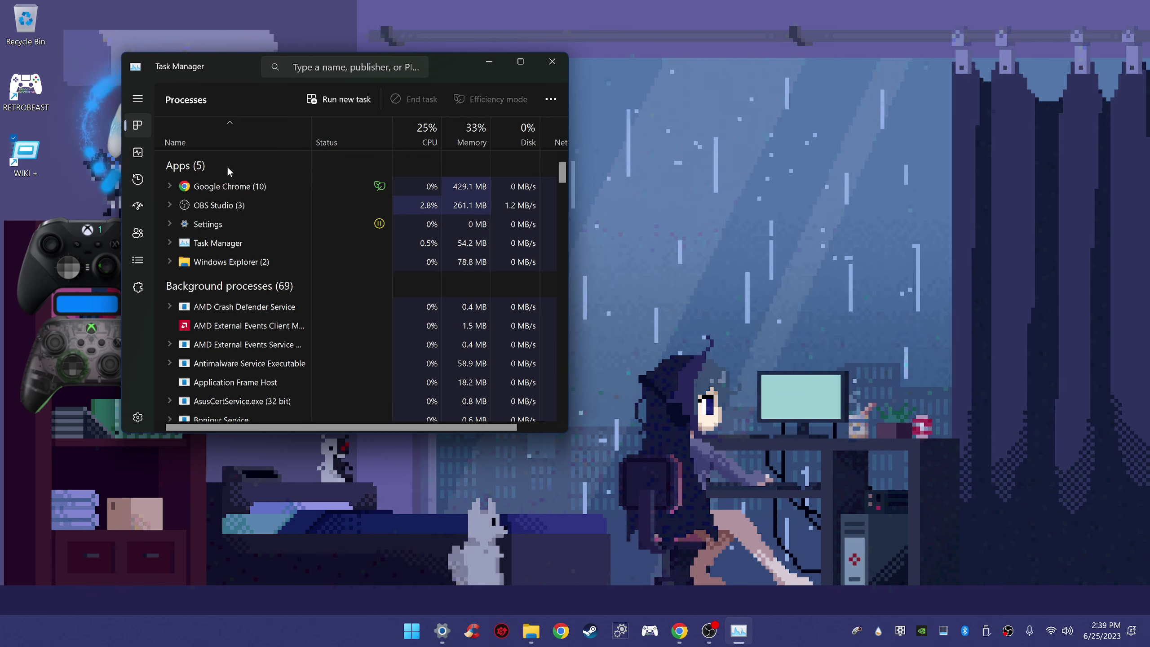
Review the status and impact of the startup apps in Task Manager, and examine the options for wallpaper64.exe without choosing one
left_click(138, 205)
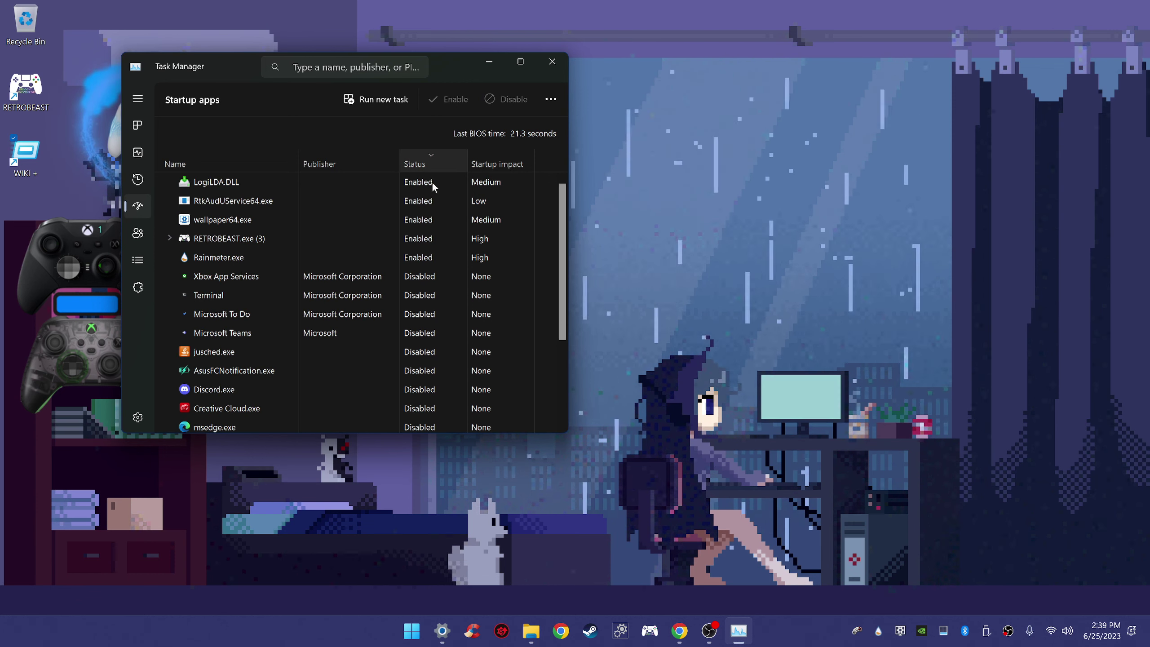
scroll(326, 303, "down", 1)
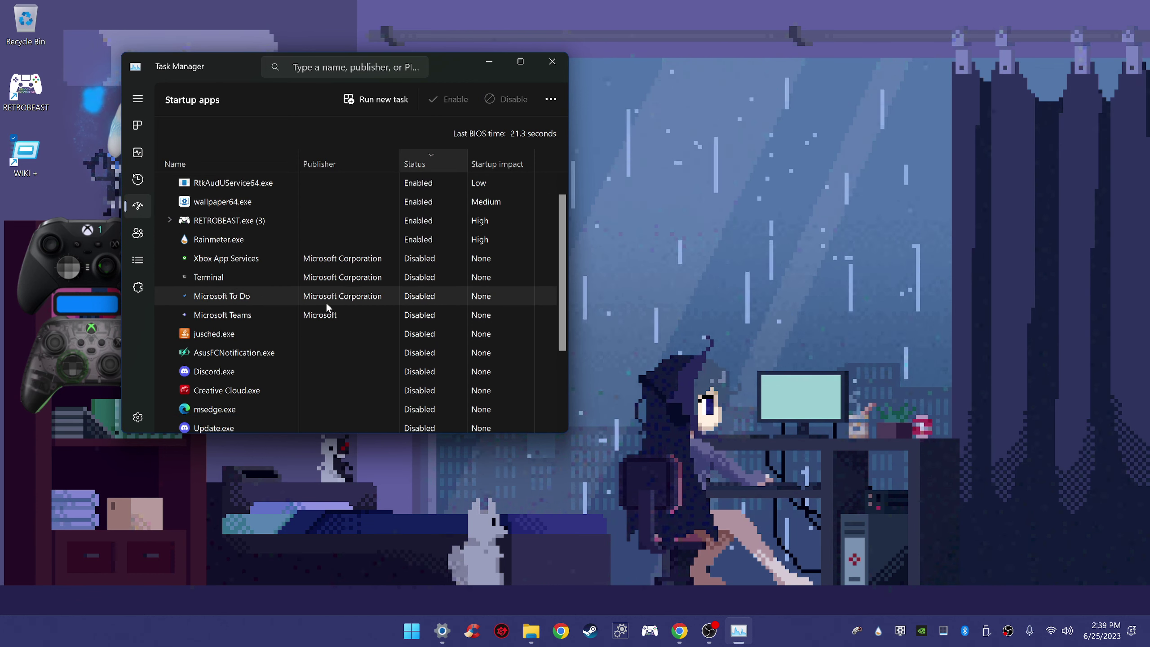
scroll(326, 299, "down", 2)
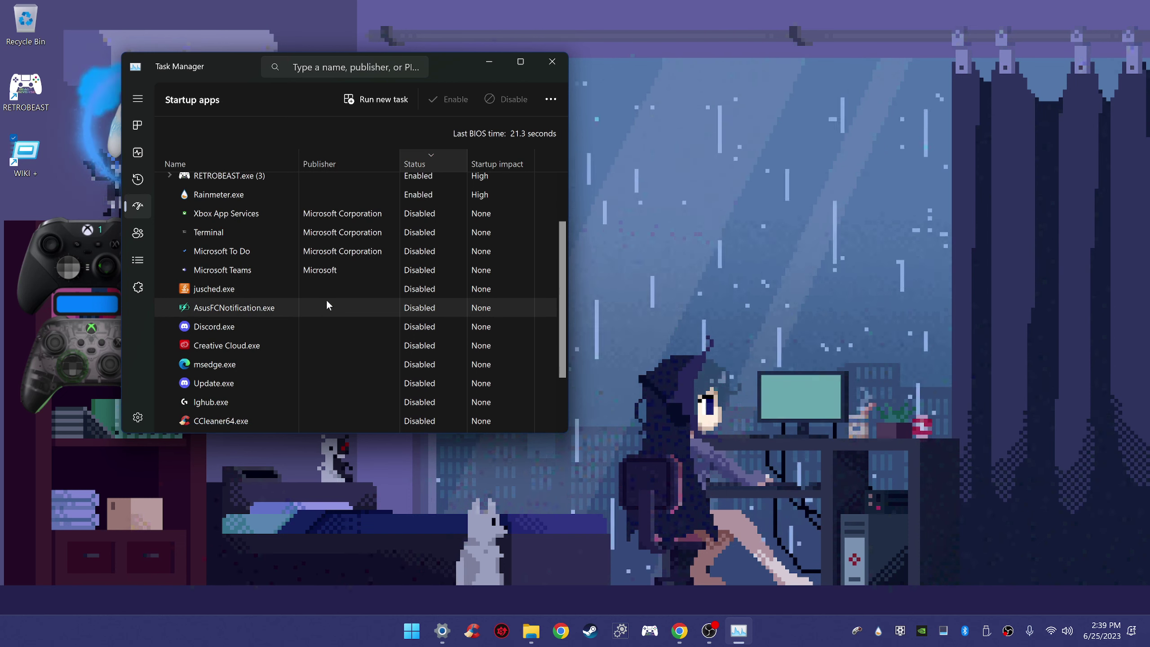
scroll(327, 300, "up", 3)
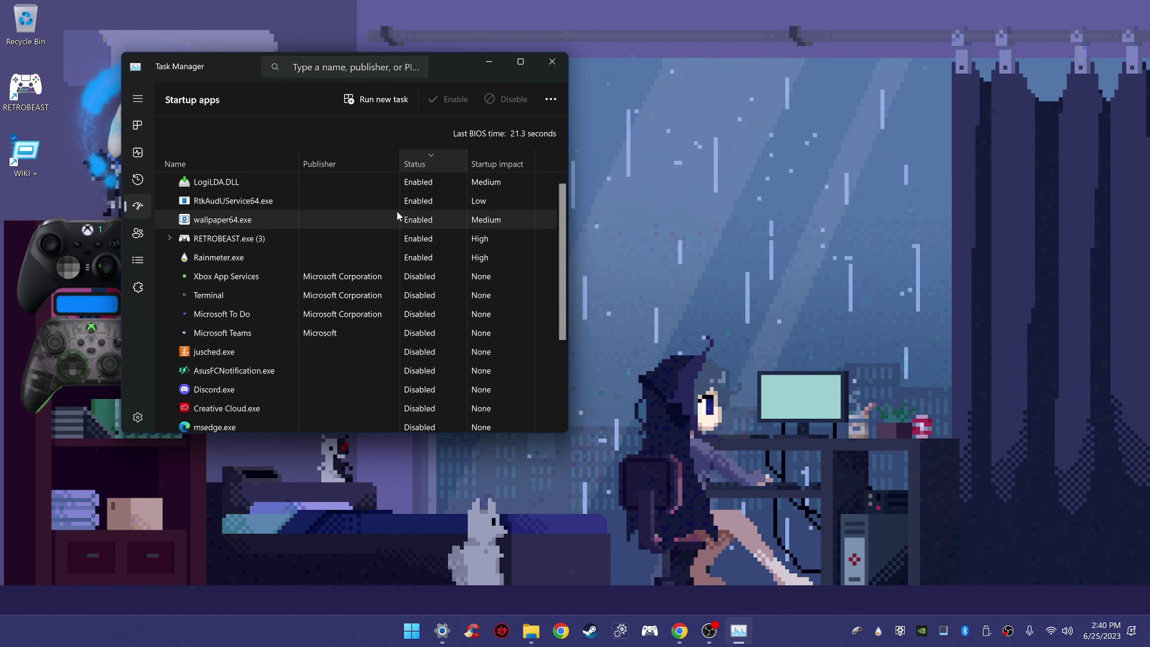
right_click(361, 221)
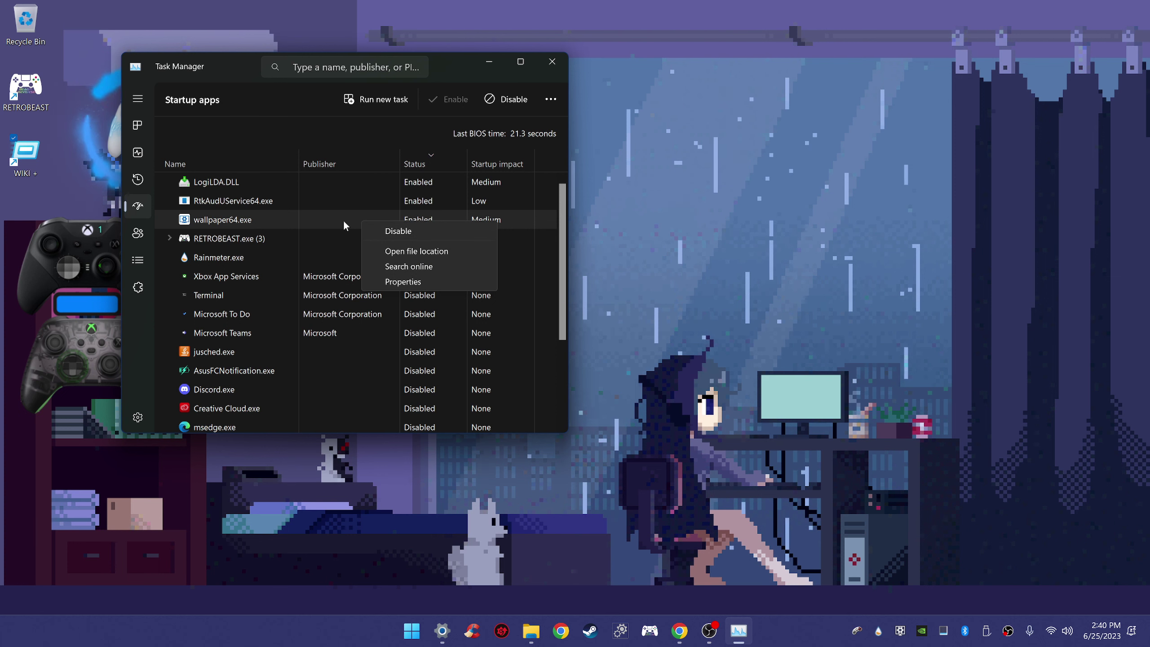
left_click(365, 129)
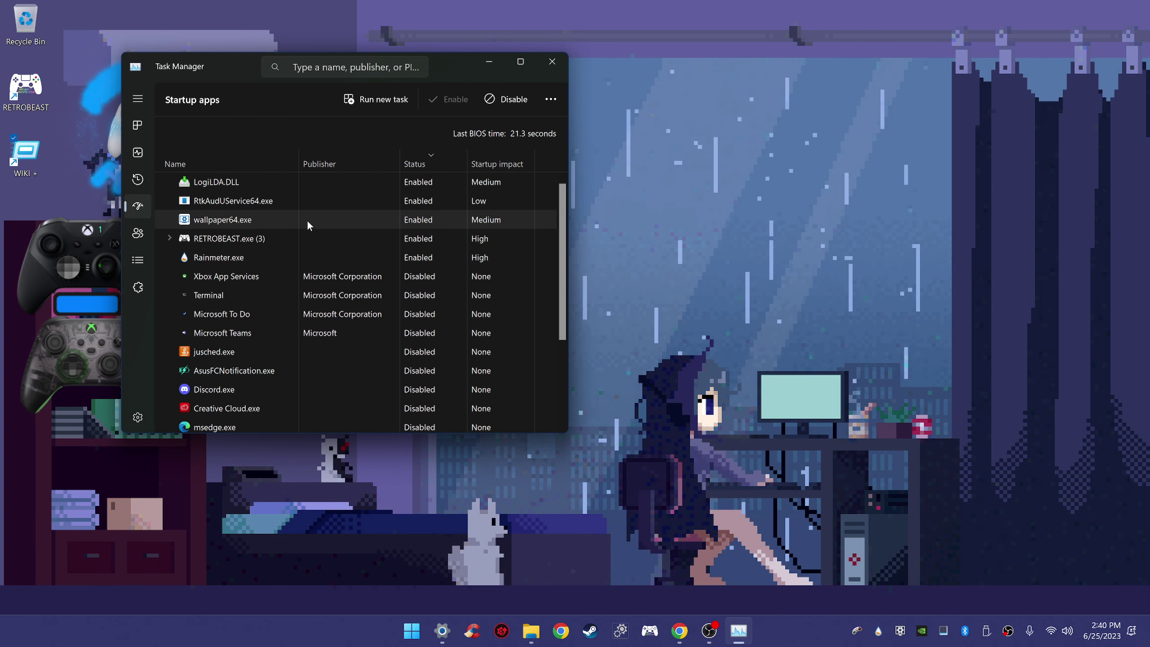
Return to the running processes and examine the available actions for Google Chrome and OBS Studio without choosing one
left_click(137, 127)
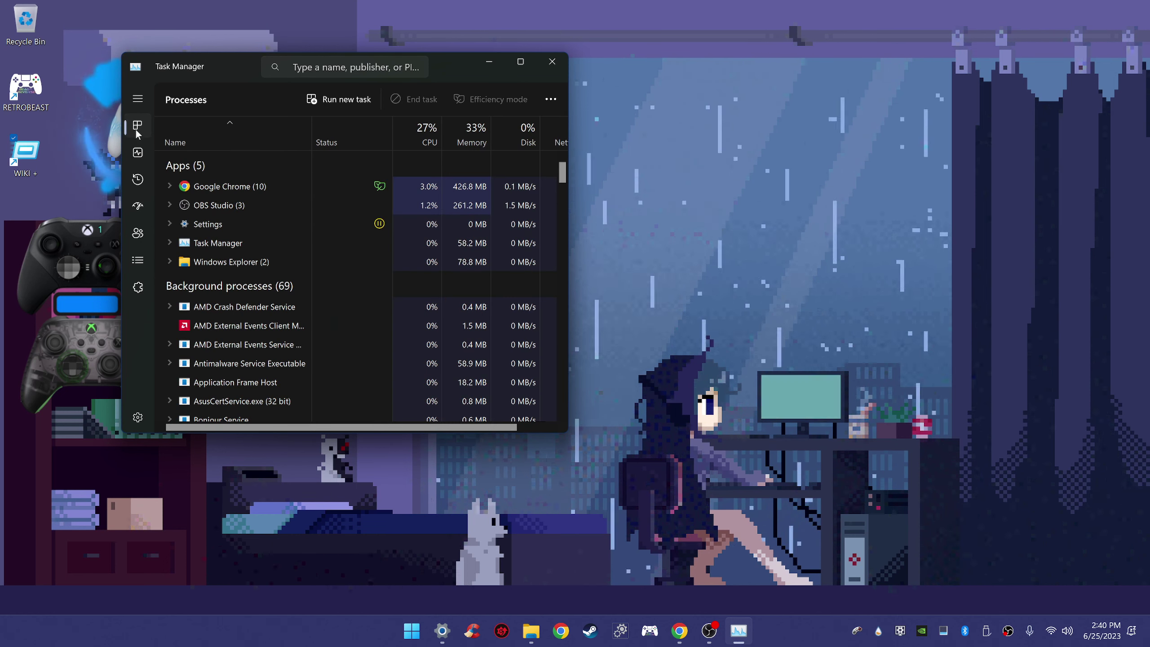
right_click(238, 186)
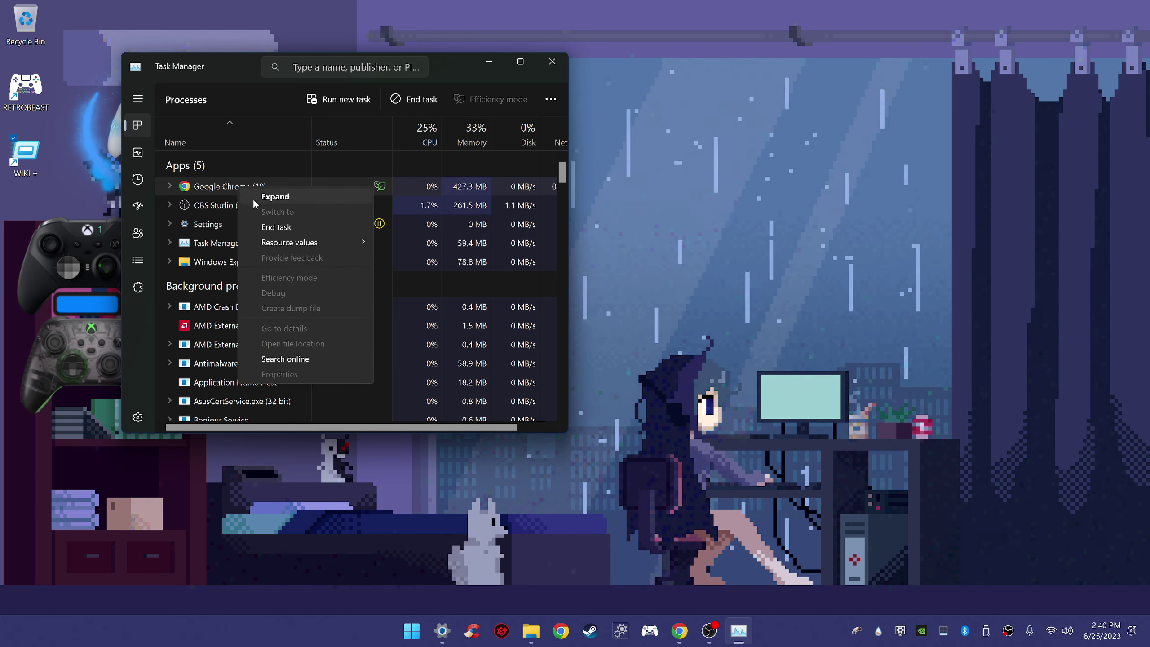
left_click(214, 205)
right_click(214, 205)
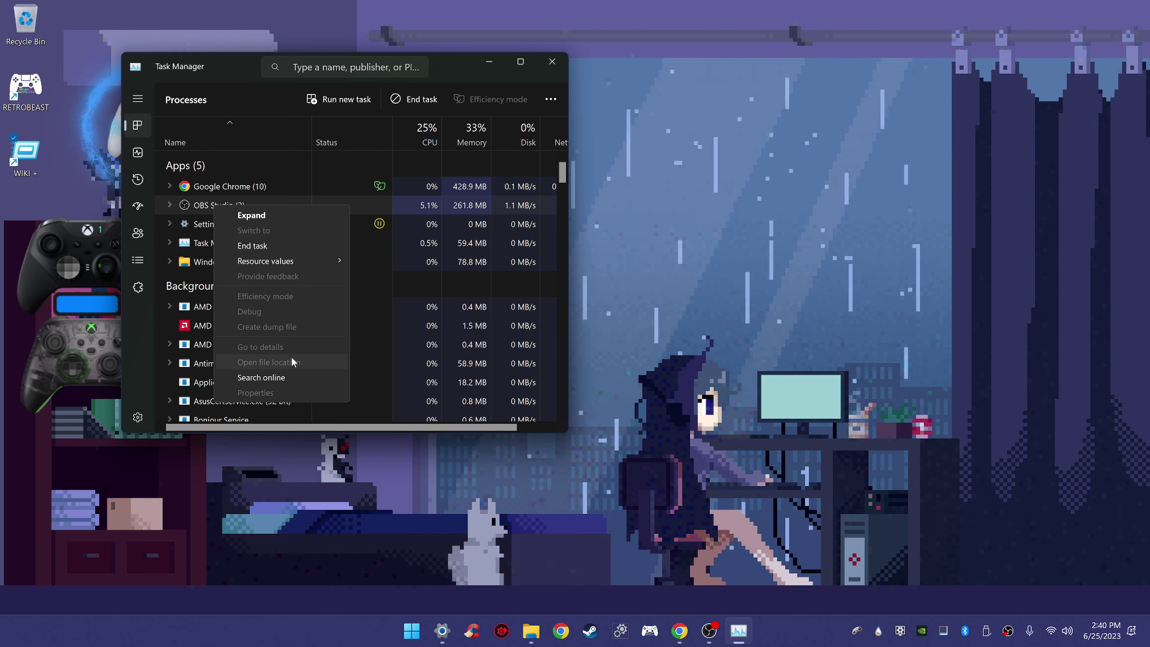
Open the file location of the Task Manager process to view Taskmgr.exe in System32, and close that folder window
left_click(201, 240)
right_click(202, 236)
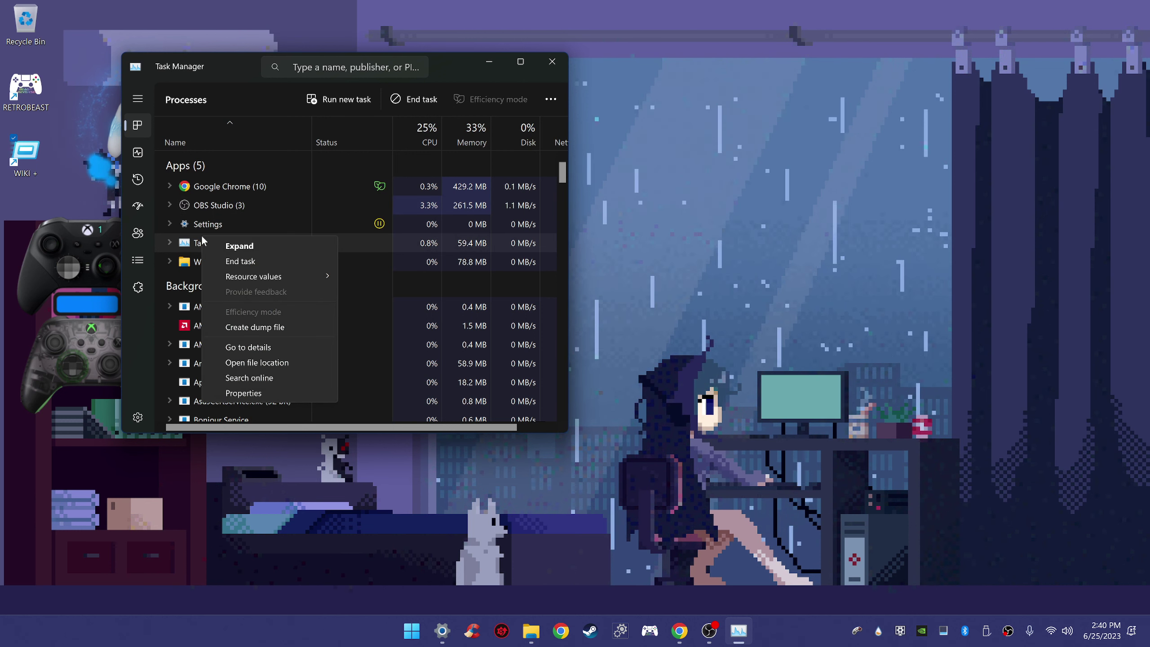
left_click(248, 363)
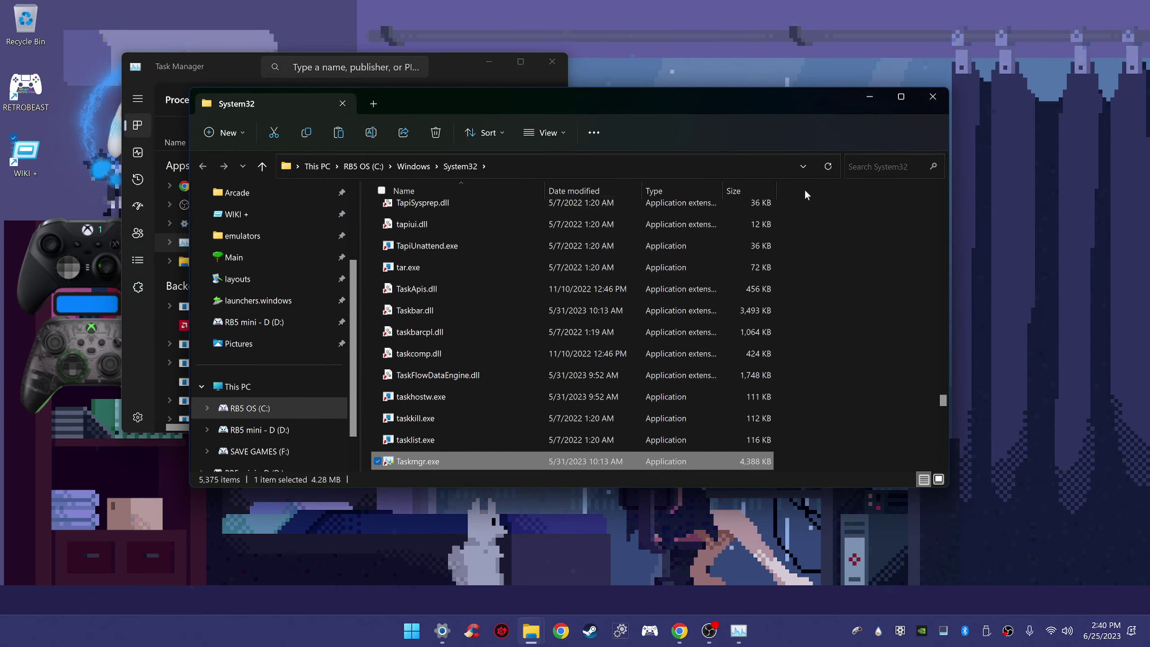
left_click(933, 98)
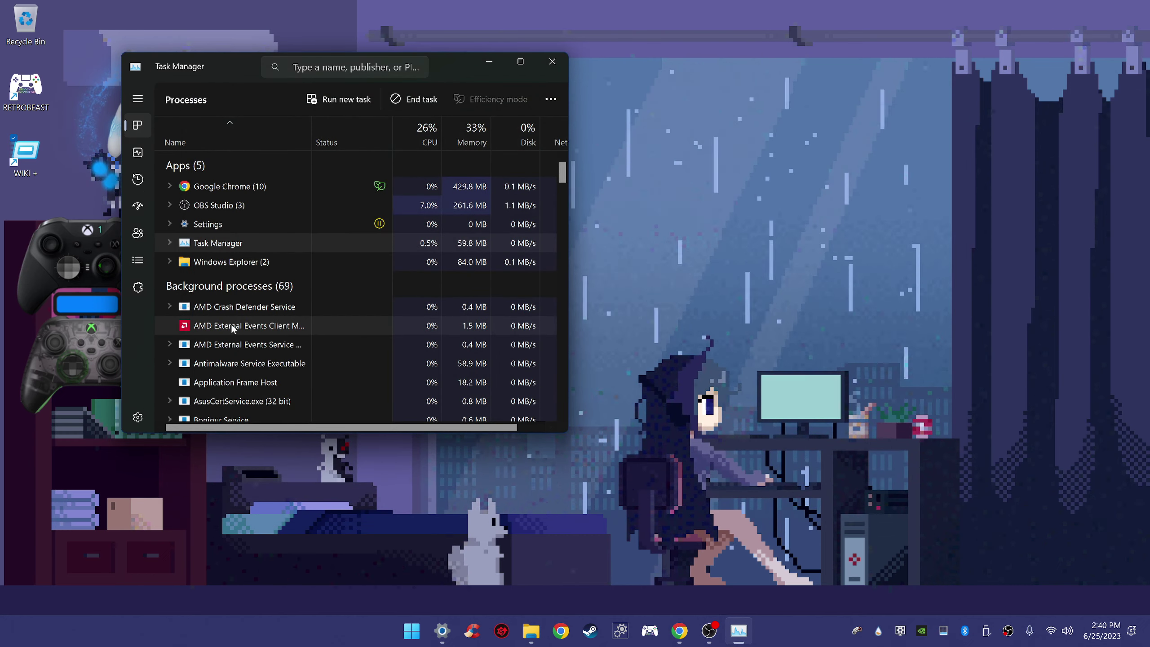
Check the options for AMD Crash Defender Service, select Windows Explorer, and review the background processes through ensserver.exe
right_click(237, 309)
left_click(235, 262)
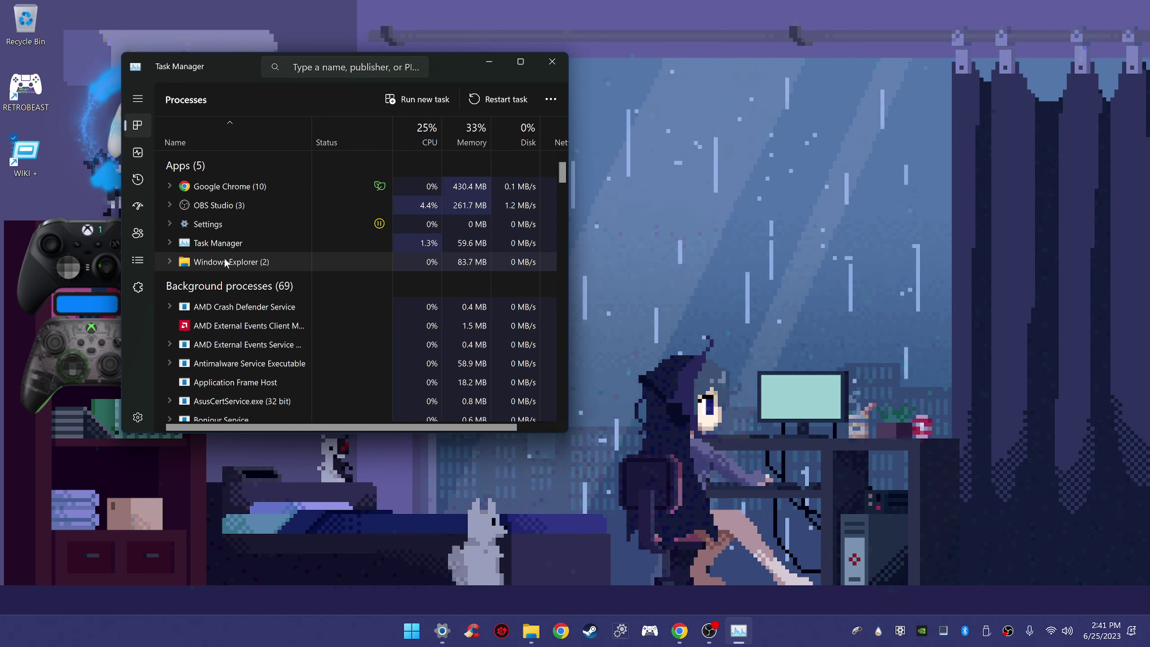
scroll(244, 314, "down", 1)
scroll(248, 311, "down", 3)
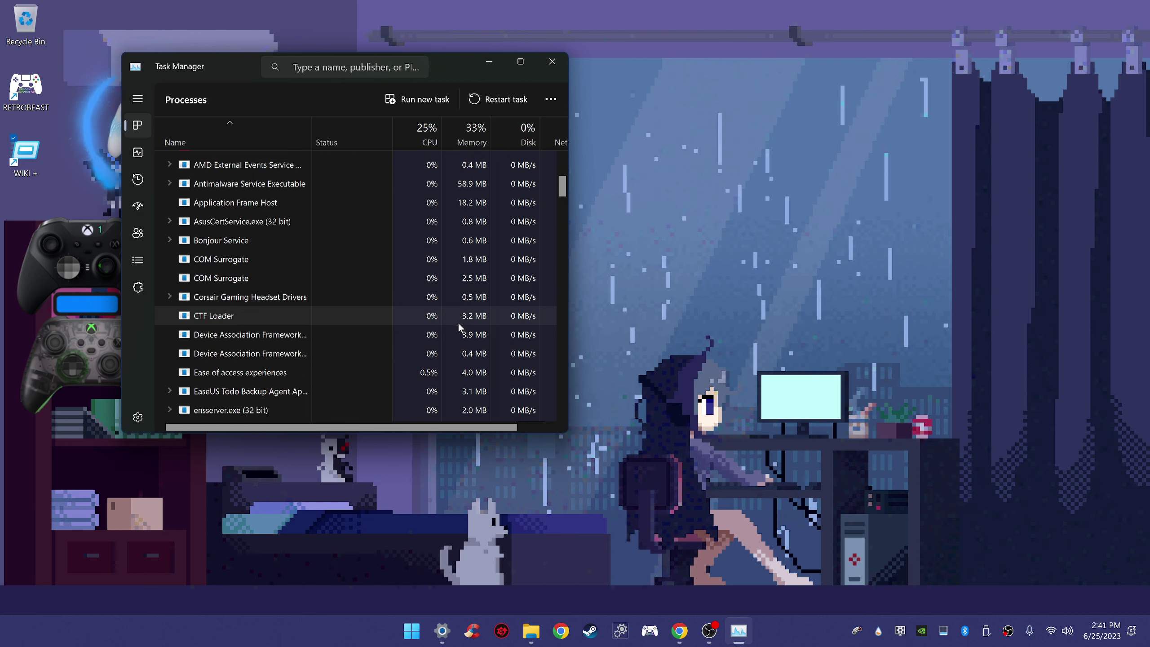
Return to the start of the process list, maximize Task Manager, and minimize it to show the desktop
scroll(458, 322, "up", 4)
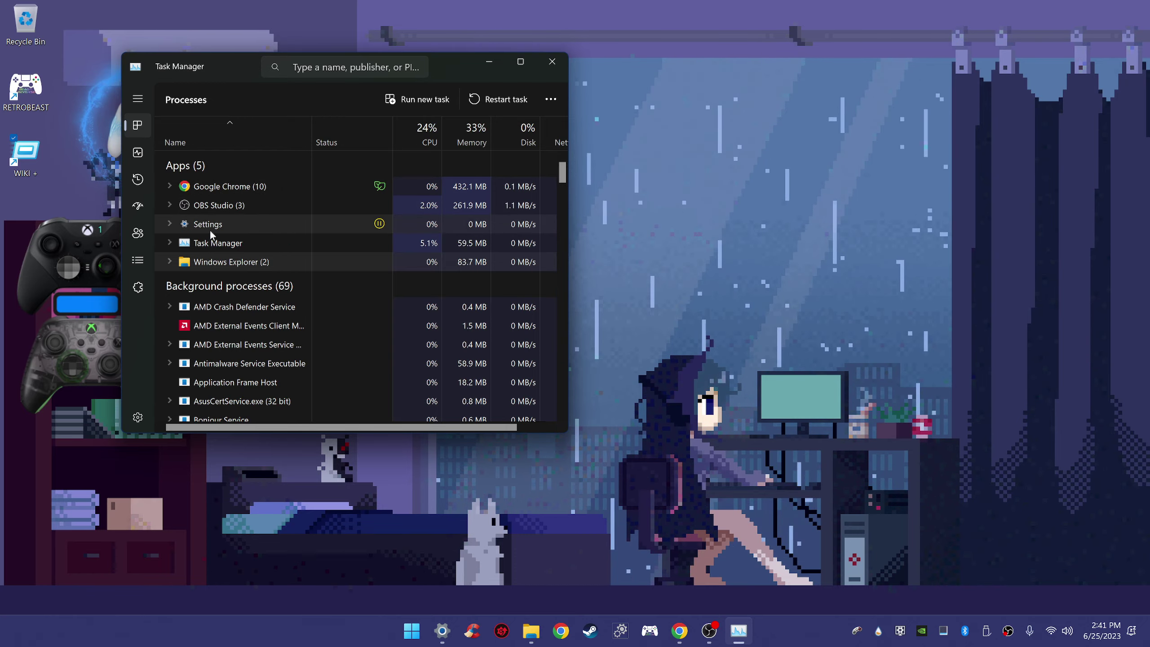
double_click(451, 57)
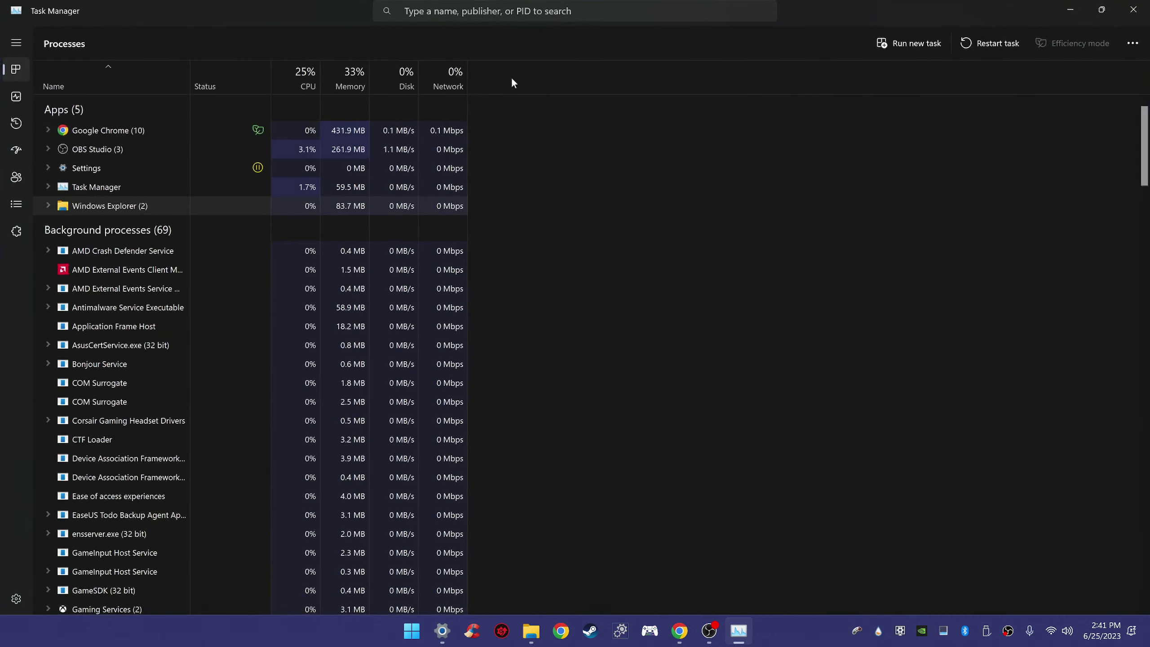
left_click(1070, 10)
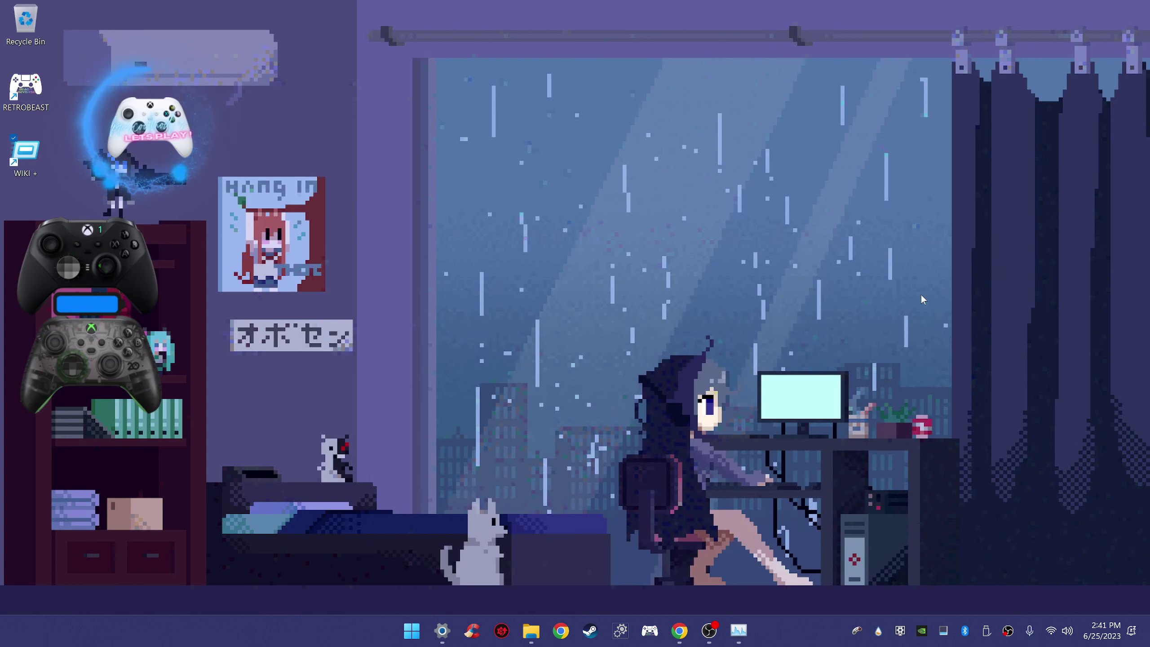